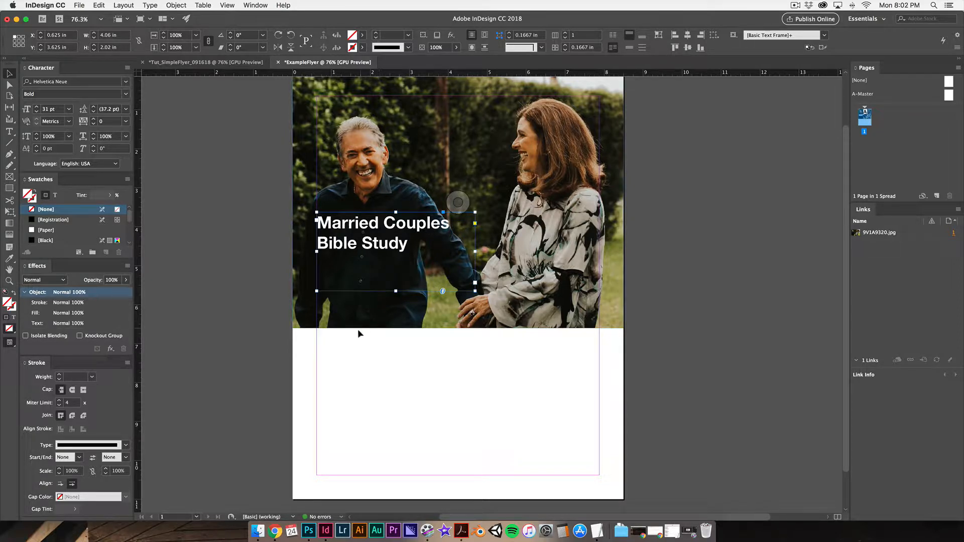
left_click_drag(337, 342, 421, 376)
key("super+z")
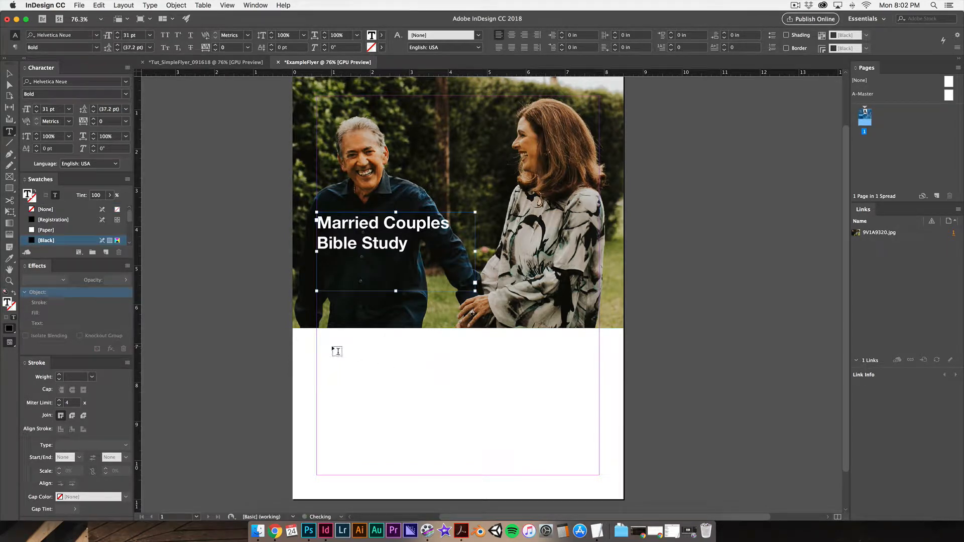
left_click(9, 74)
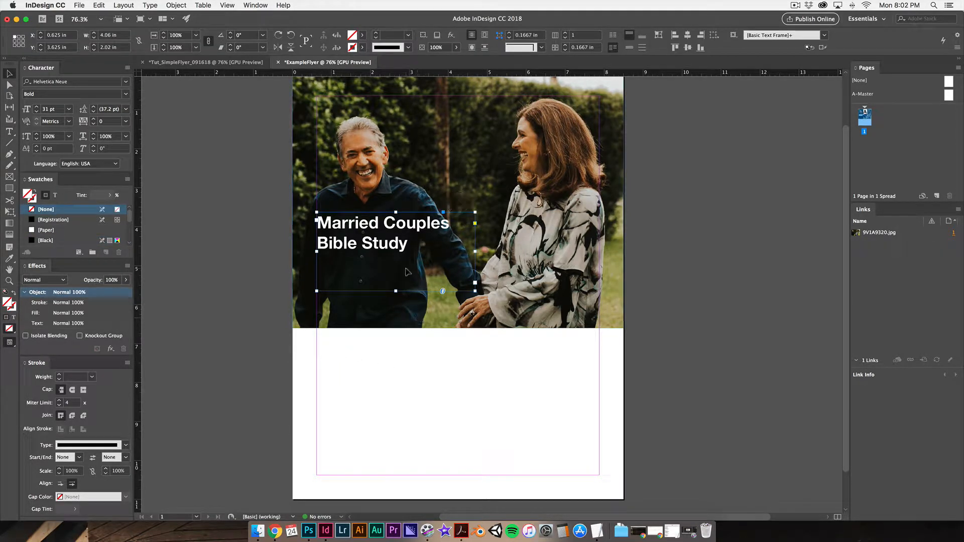
Duplicate the "Married Couples Bible Study" text frame straight down below the original, at about Y 4.76 in.
left_click(157, 201)
left_click(336, 250)
left_click_drag(339, 246, 340, 291)
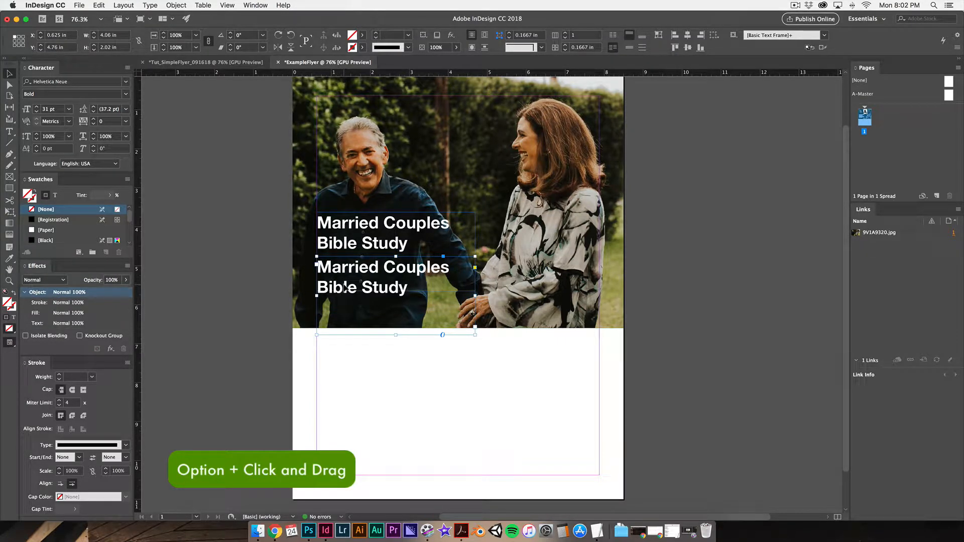
Set the text in the duplicated frame to the Light style of Helvetica Neue.
double_click(345, 287)
left_click_drag(399, 287, 287, 267)
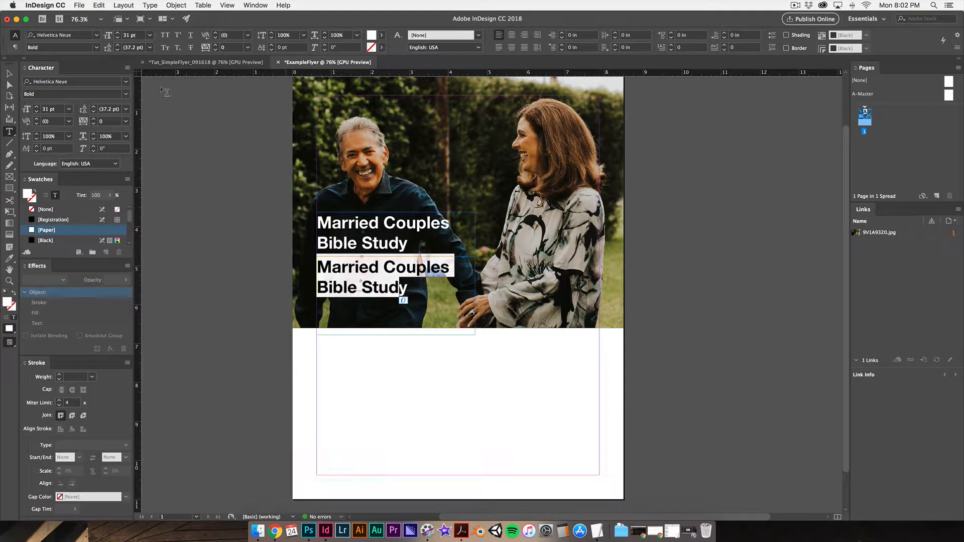
left_click(96, 48)
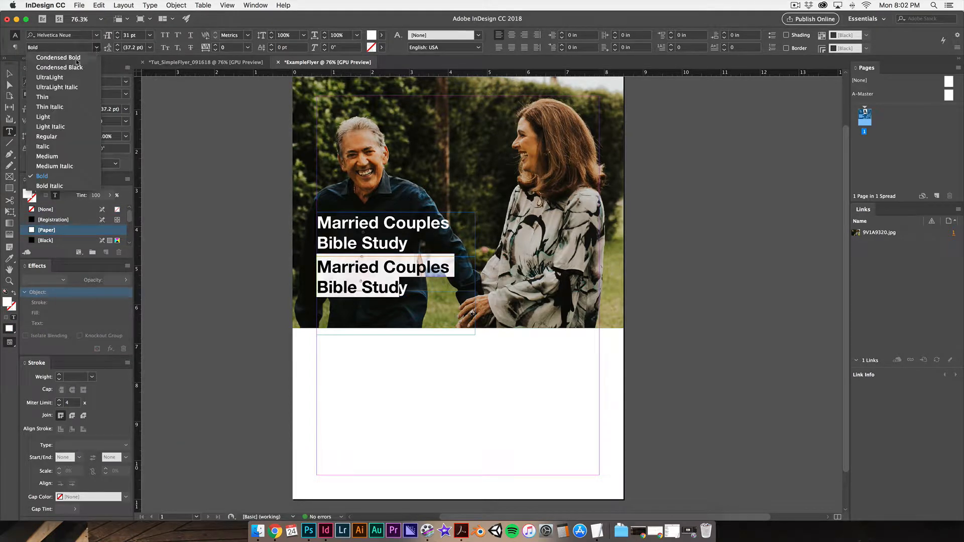
left_click(69, 116)
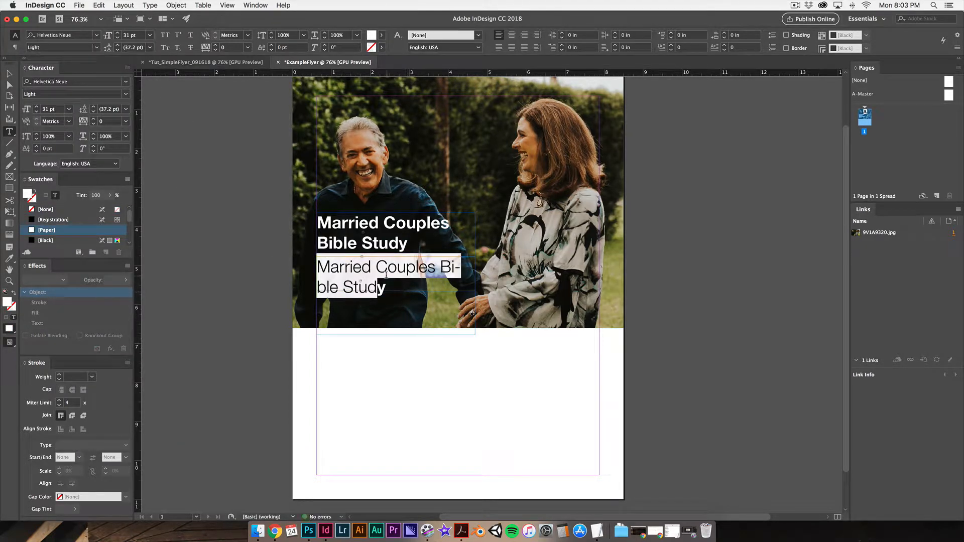
Reduce the font size of the selected text in the duplicated frame to 15 pt.
left_click(117, 39)
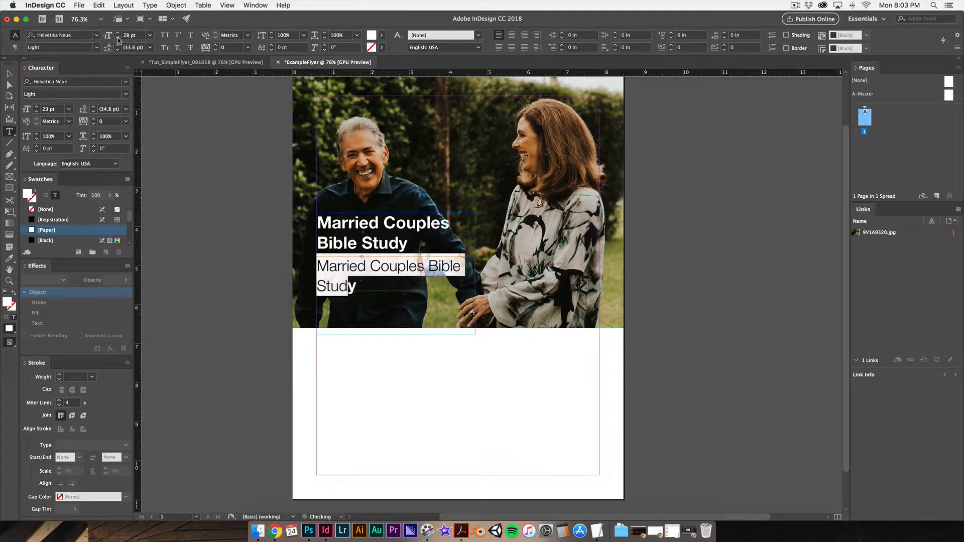
left_click(117, 39)
left_click(118, 40)
left_click(118, 39)
left_click(118, 39)
left_click(117, 39)
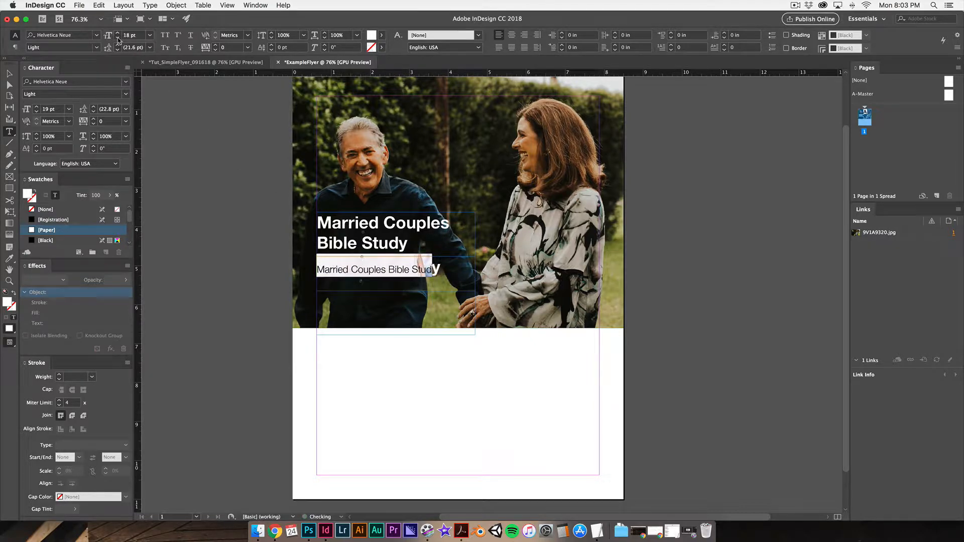
left_click(118, 39)
left_click(117, 39)
left_click(117, 39)
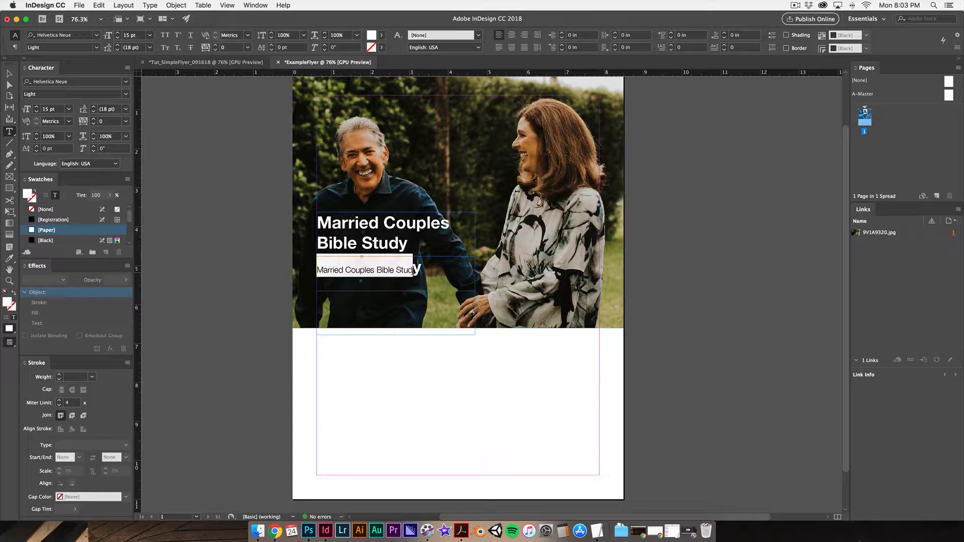
Set all text in the duplicated frame to 12 pt and replace it with "Eph. 22-23".
key("super+a")
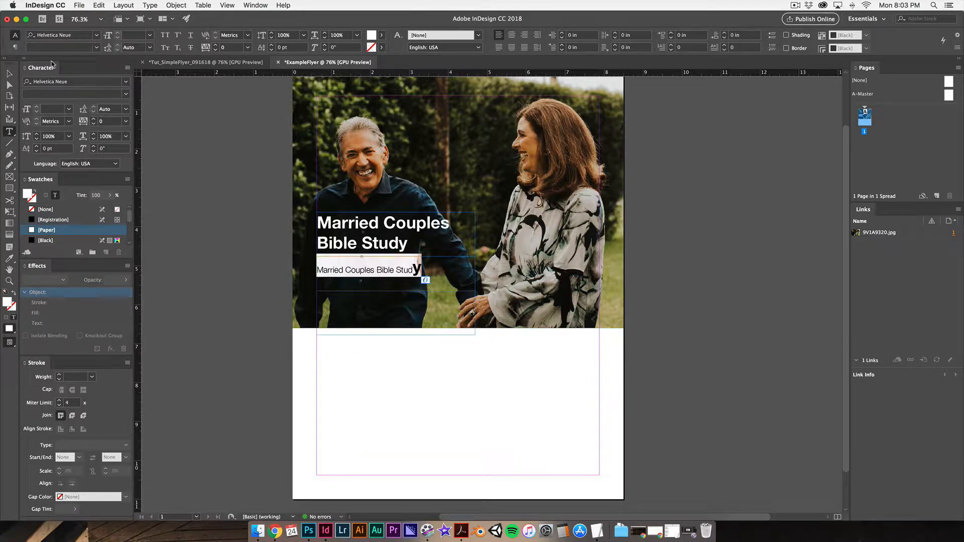
left_click(149, 35)
left_click(140, 97)
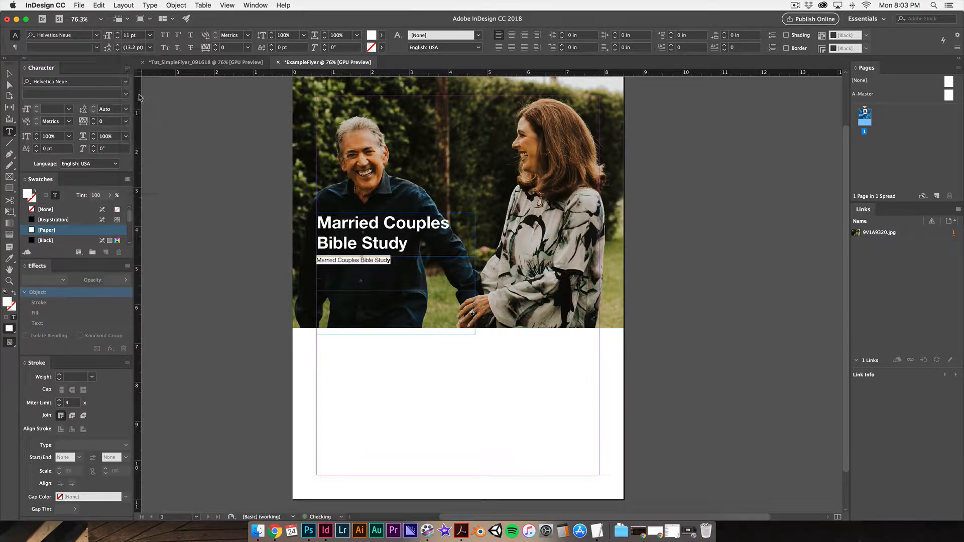
left_click(118, 33)
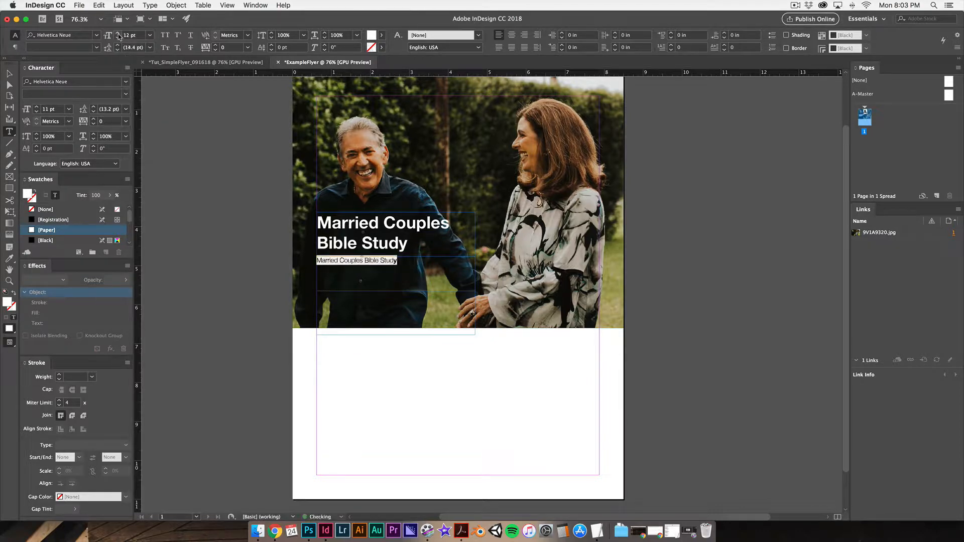
type("Eph")
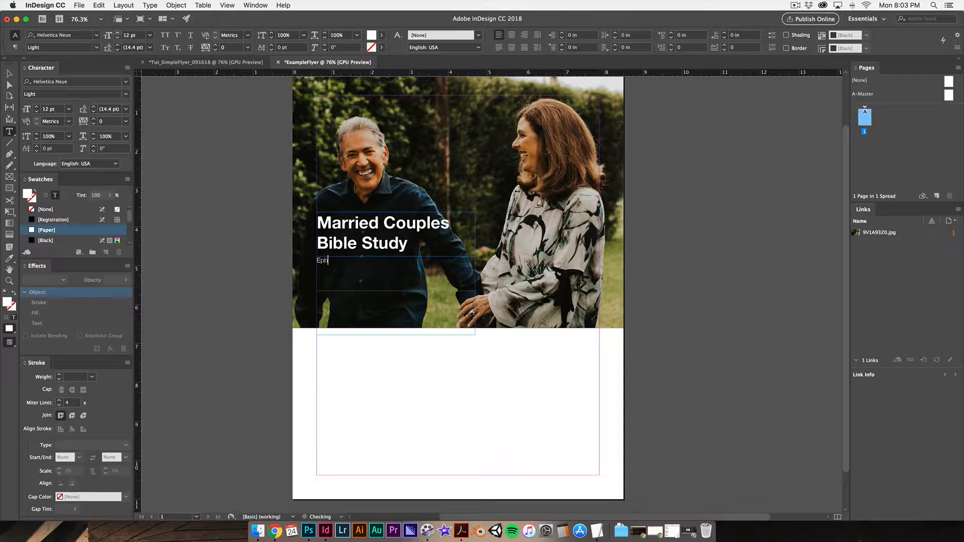
type(". 22-23")
left_click(9, 74)
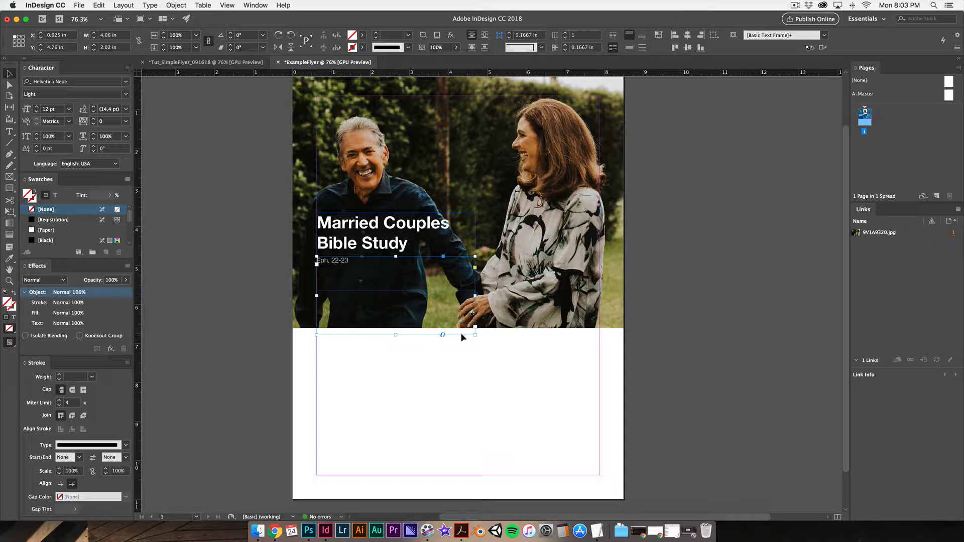
Fit the verse and heading text frames to their content, narrowing the heading frame to about 3.43 in wide.
mouse_move(475, 336)
left_mouse_down()
mouse_move(423, 275)
mouse_move(371, 270)
mouse_move(474, 333)
left_mouse_up()
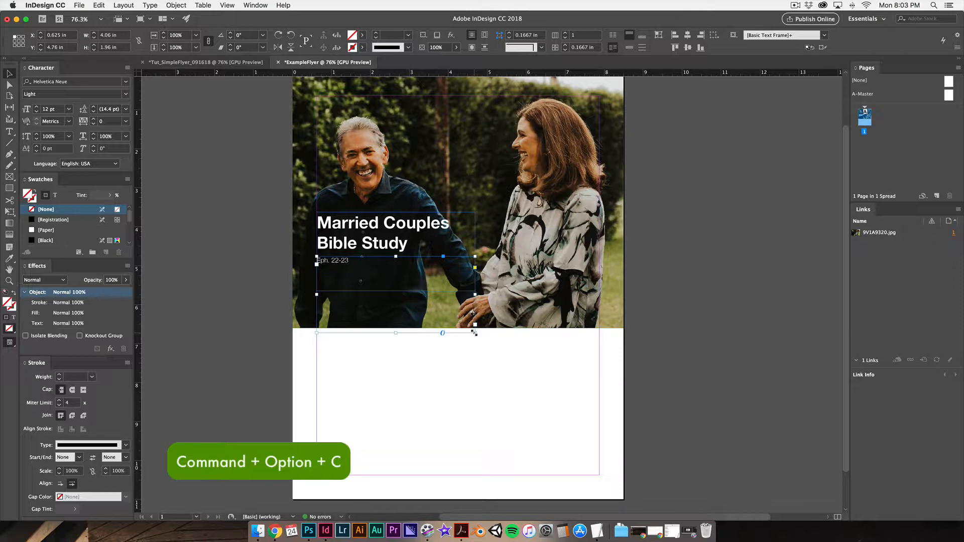
key("super+alt+c")
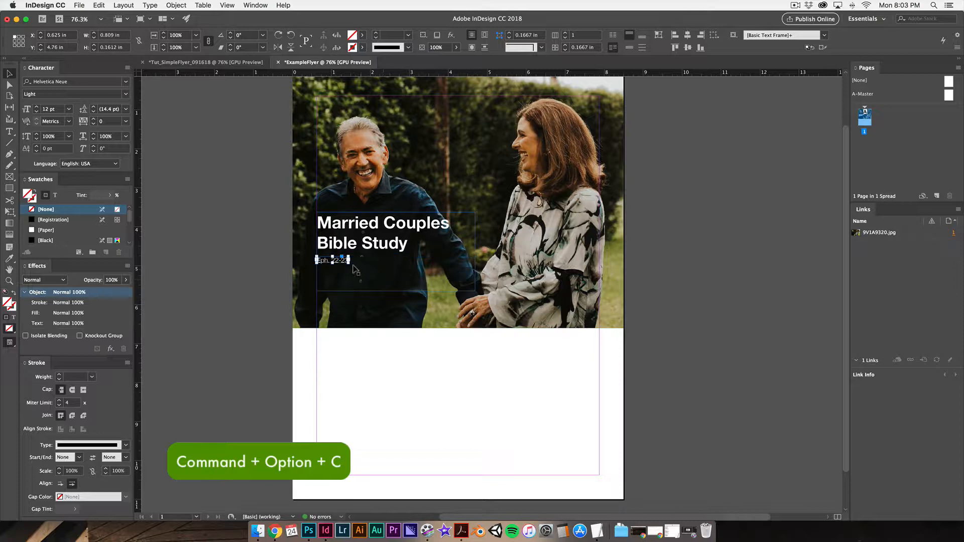
left_click(325, 243)
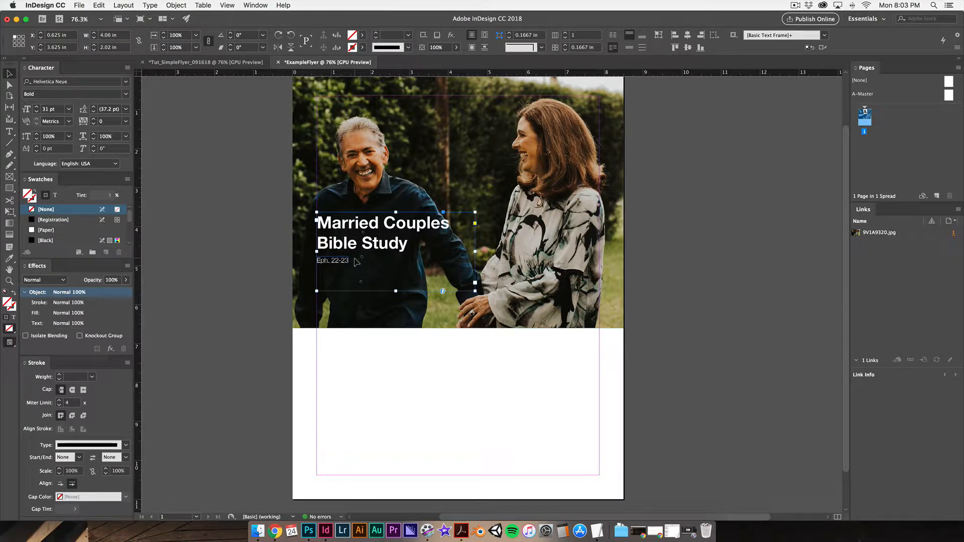
key("super+alt+c")
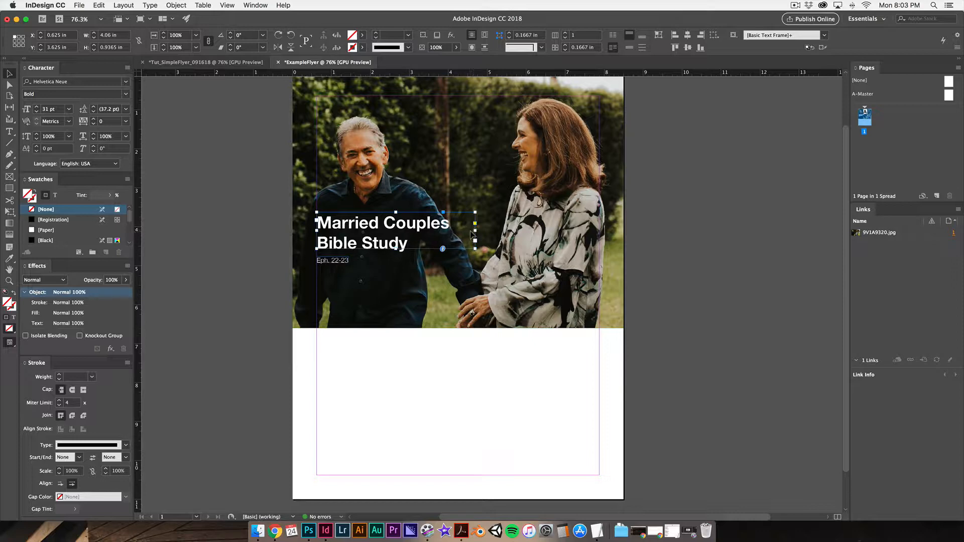
left_click_drag(474, 231, 450, 231)
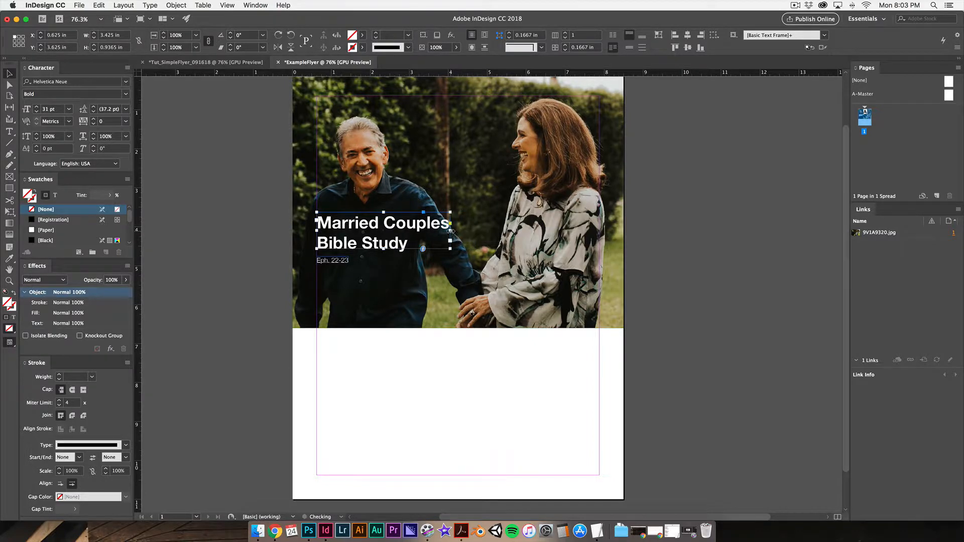
left_click(255, 253)
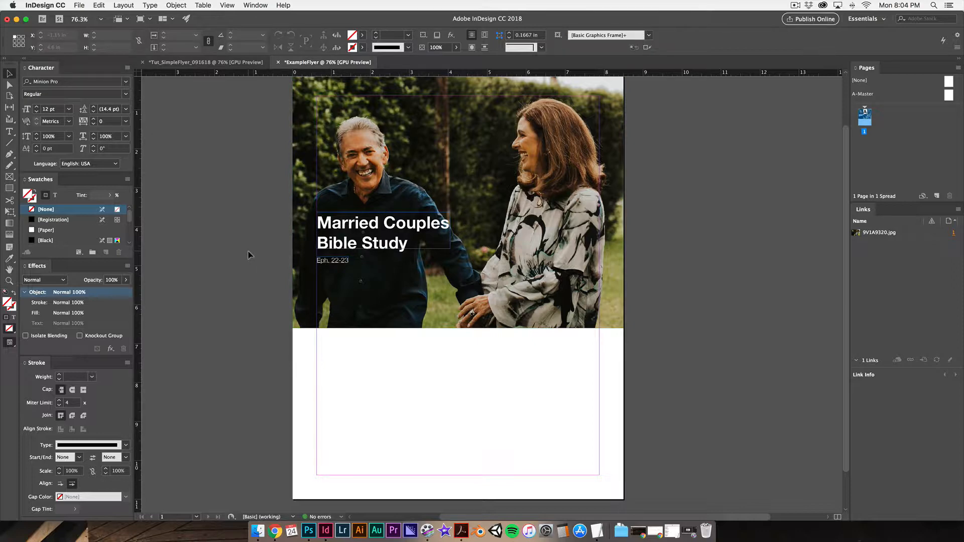
Draw a rectangle about 5 in by 0.74 in below the verse, extending past the page's left edge, and fill it with black.
left_click(214, 64)
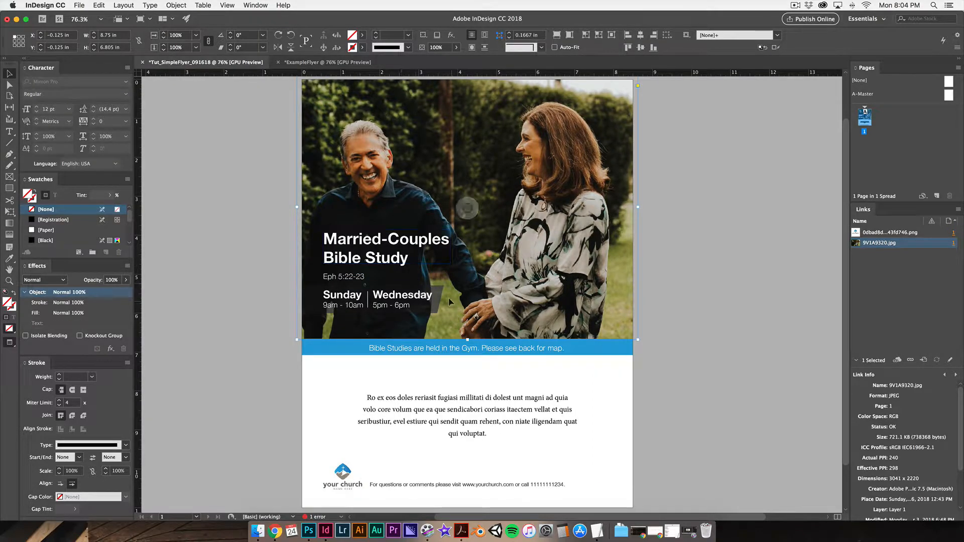
left_click(326, 62)
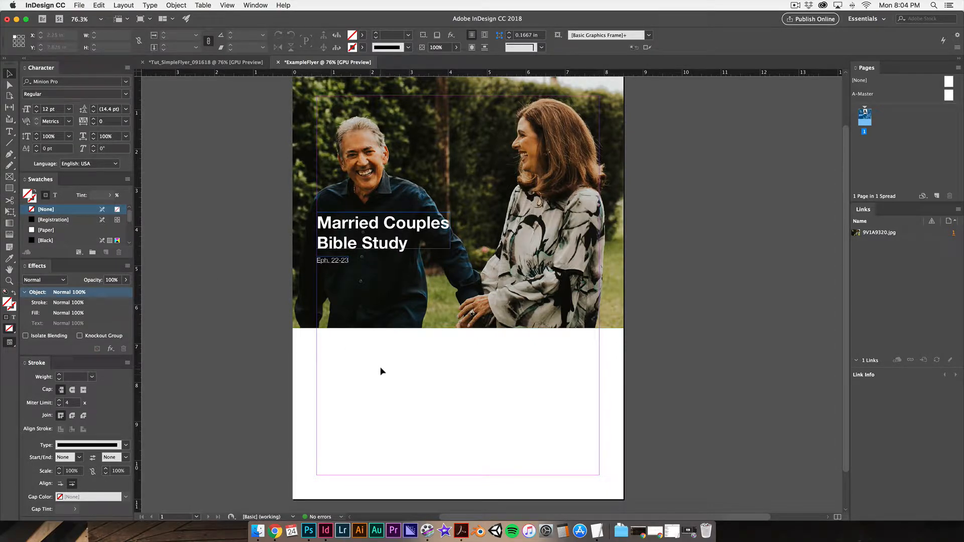
key("m")
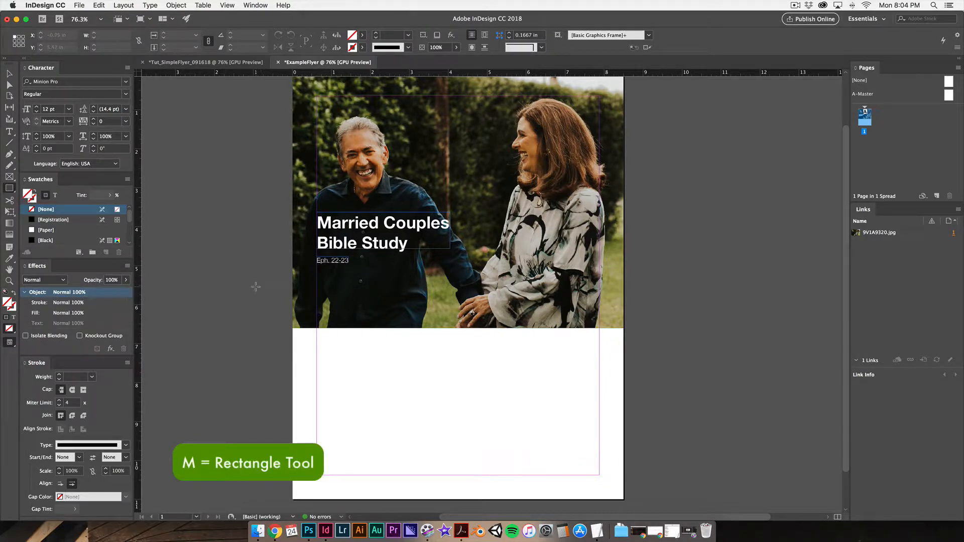
left_click_drag(256, 287, 450, 317)
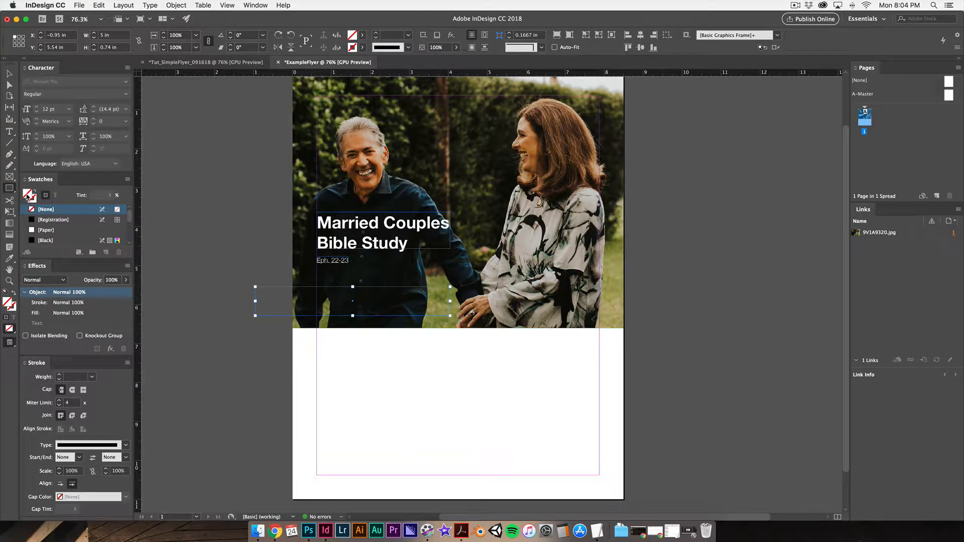
left_click(39, 240)
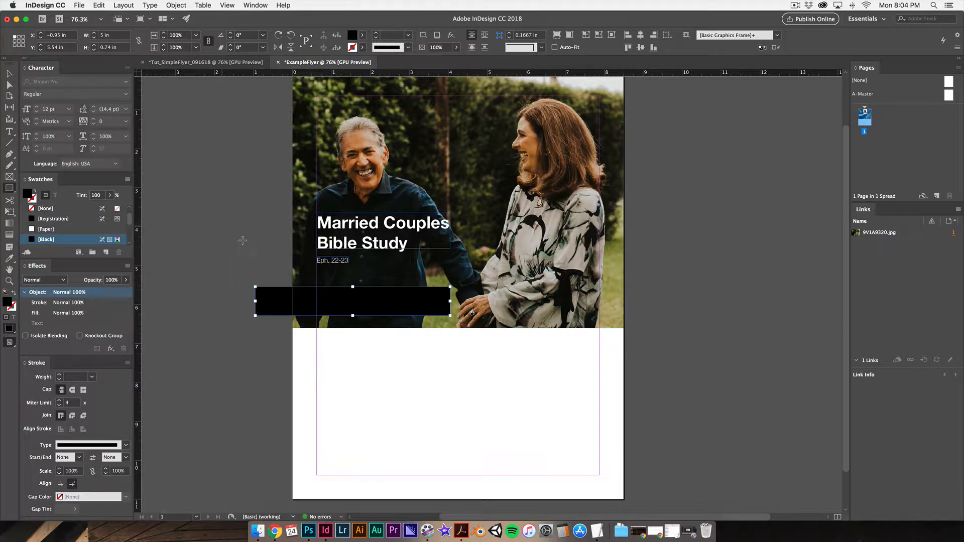
left_click(9, 75)
Compare with the finished reference flyer and shear the black rectangle by 13°.
left_click(206, 62)
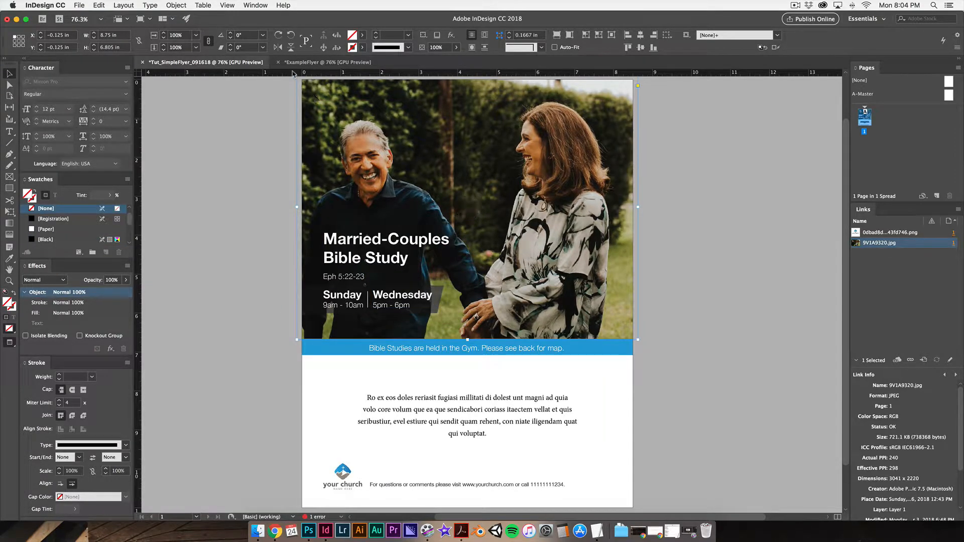
left_click(321, 62)
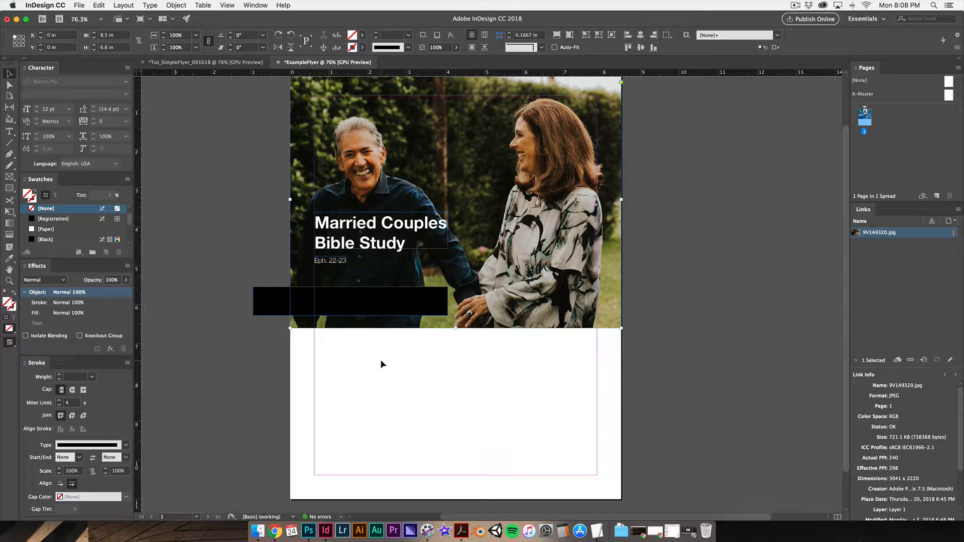
left_click(268, 305)
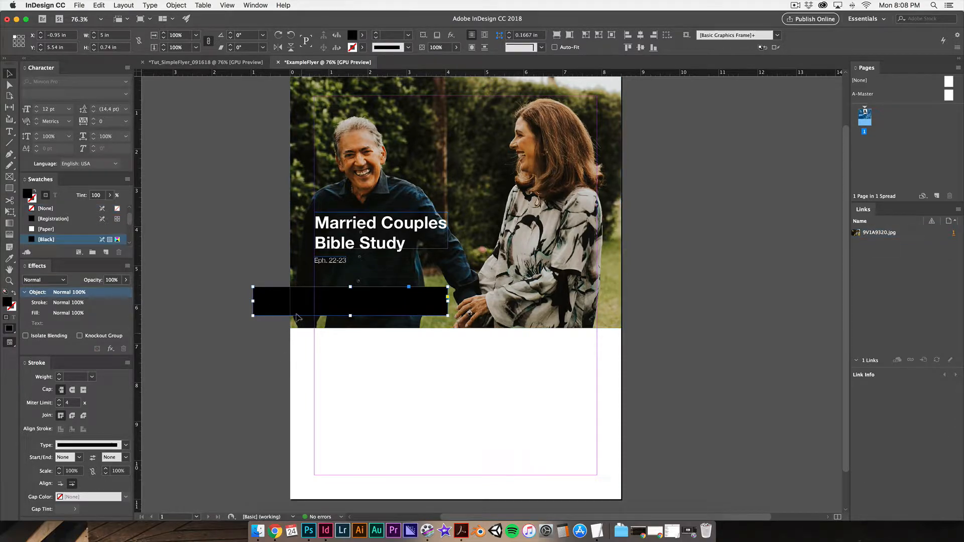
left_click(231, 46)
left_click(231, 46)
left_click(231, 45)
left_click(231, 46)
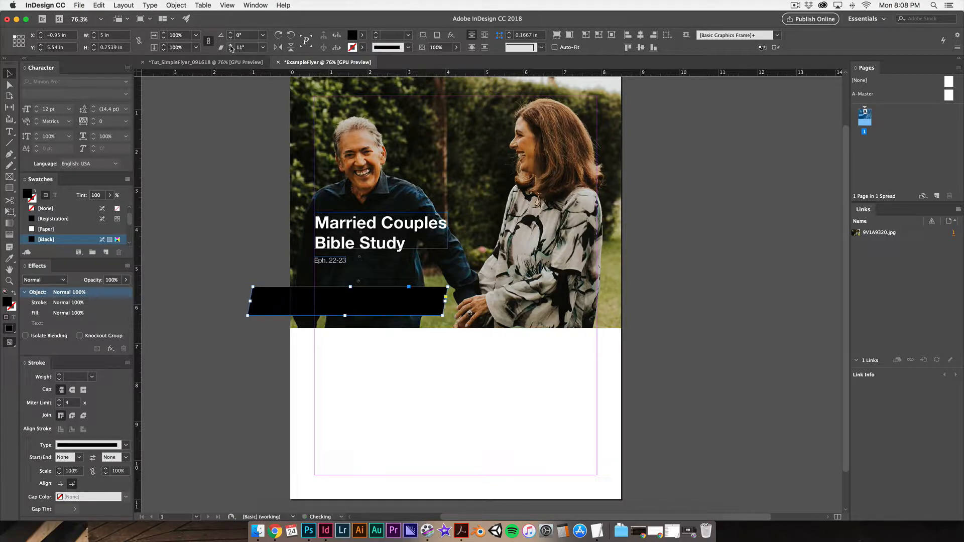
left_click(232, 45)
left_click(231, 45)
Stretch the slanted black bar upward to a height of about 0.96 in.
mouse_move(351, 286)
left_mouse_down()
mouse_move(347, 221)
mouse_move(357, 241)
mouse_move(364, 205)
mouse_move(356, 297)
mouse_move(362, 280)
left_mouse_up()
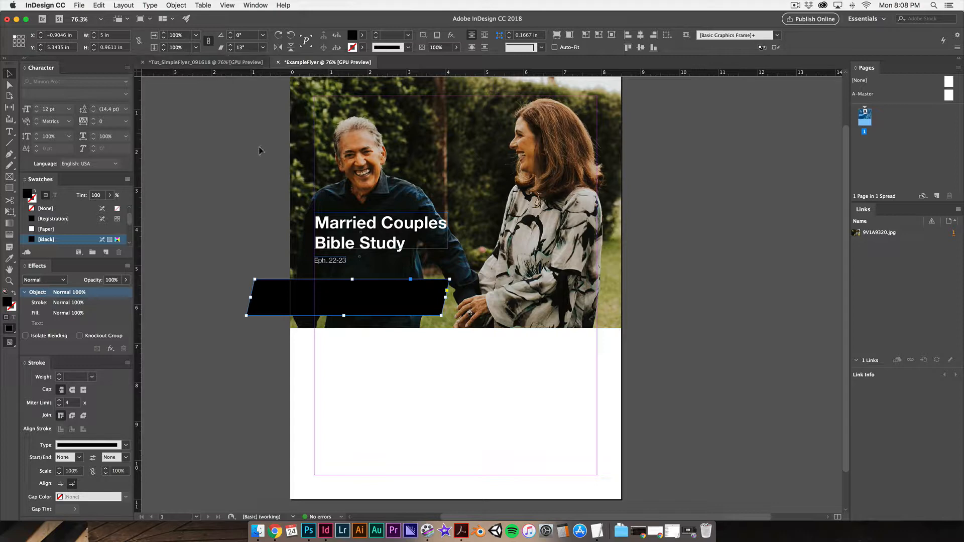
mouse_move(352, 279)
left_mouse_down()
mouse_move(373, 115)
mouse_move(309, 435)
mouse_move(354, 282)
mouse_move(363, 317)
mouse_move(346, 298)
mouse_move(347, 280)
left_mouse_up()
left_click(216, 340)
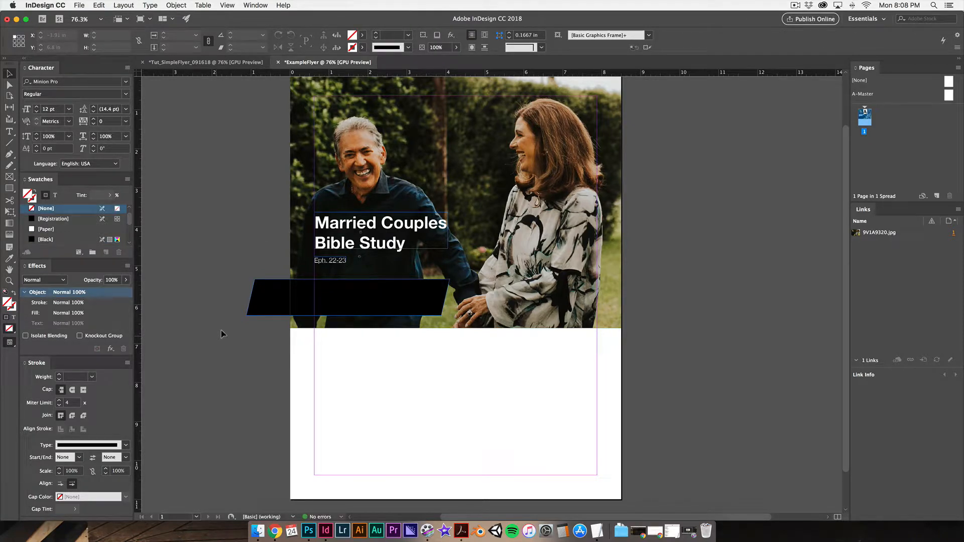
Compare the slanted bar with the reference flyer and try the Screen and Overlay blend modes on it.
left_click(236, 62)
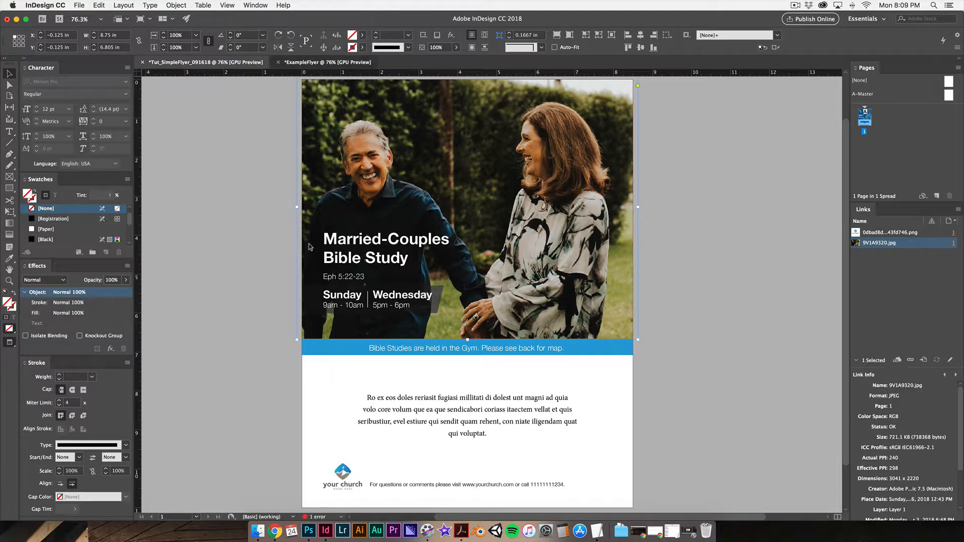
left_click(320, 64)
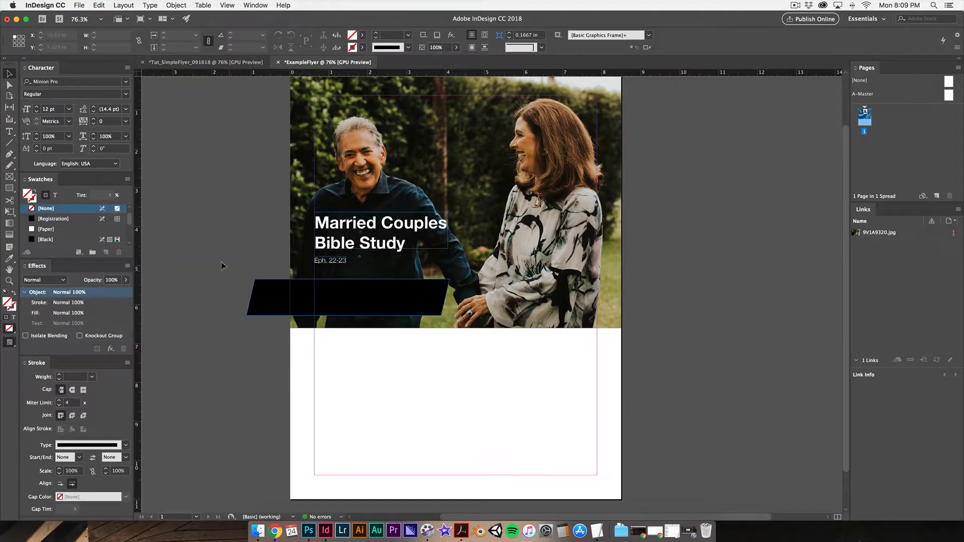
left_click(352, 301)
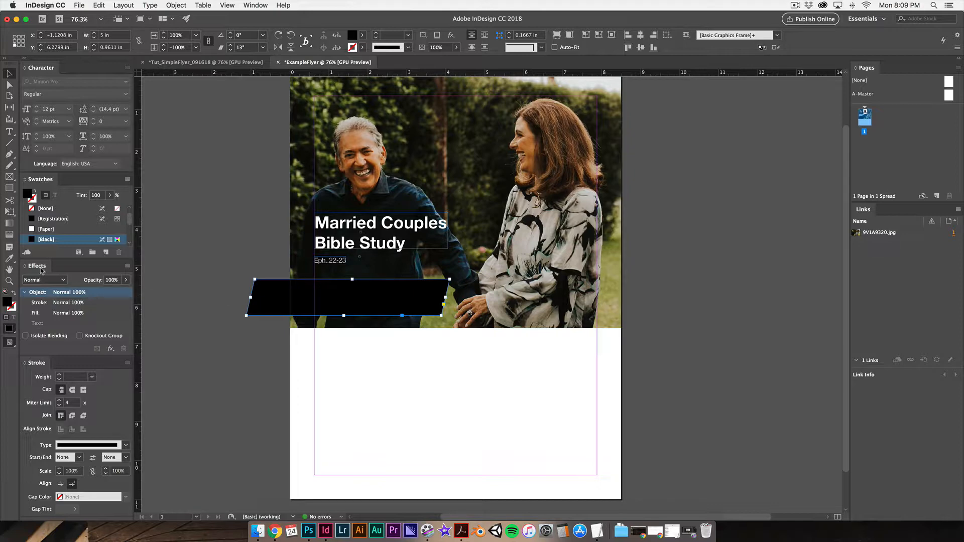
left_click(257, 6)
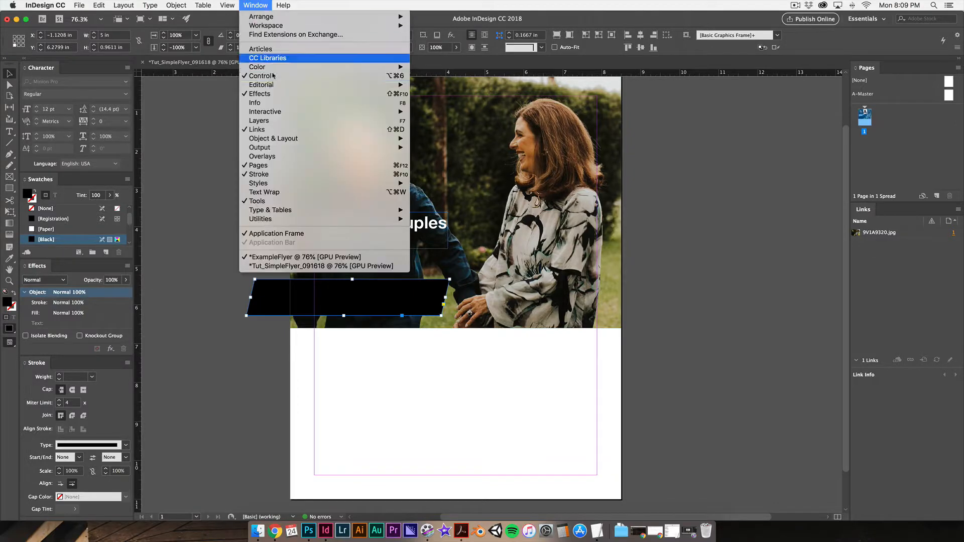
mouse_move(272, 84)
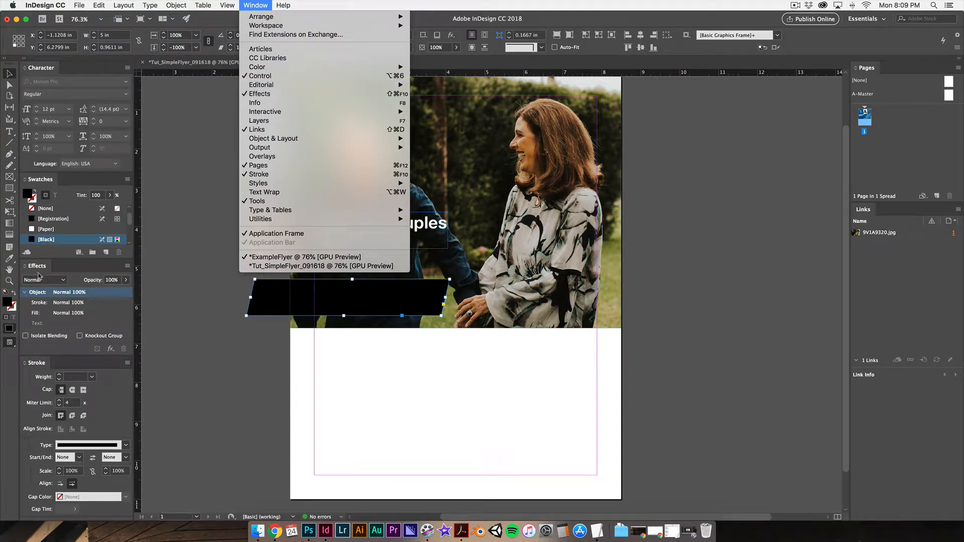
left_click(71, 292)
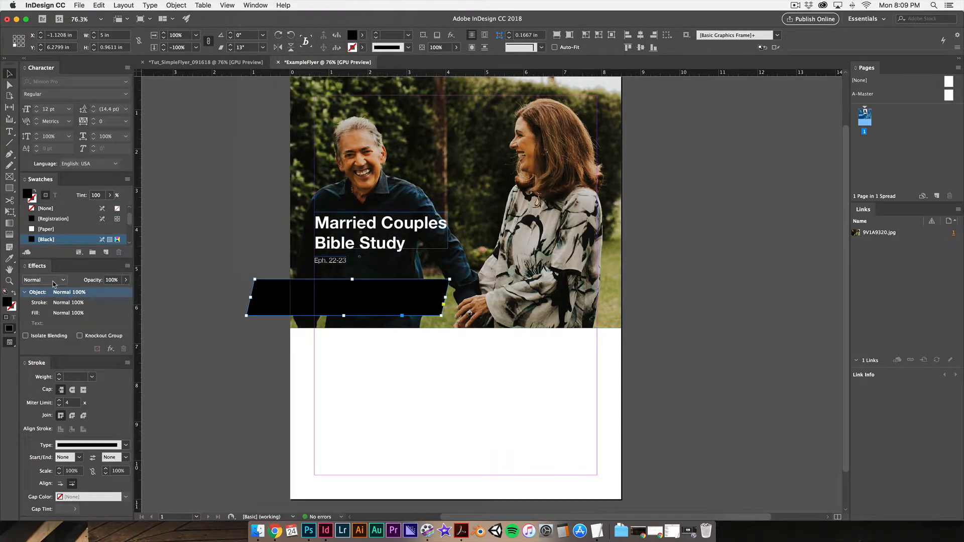
left_click(53, 282)
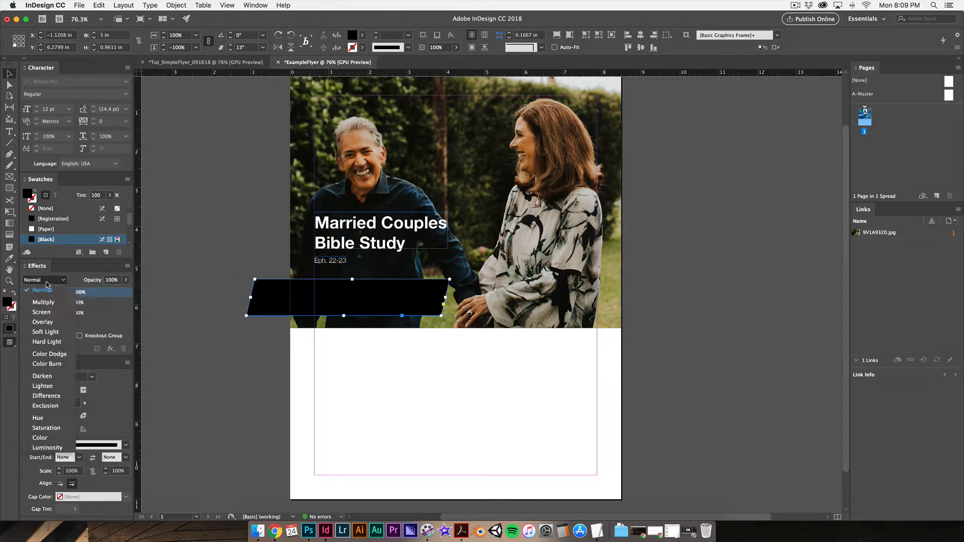
left_click(48, 312)
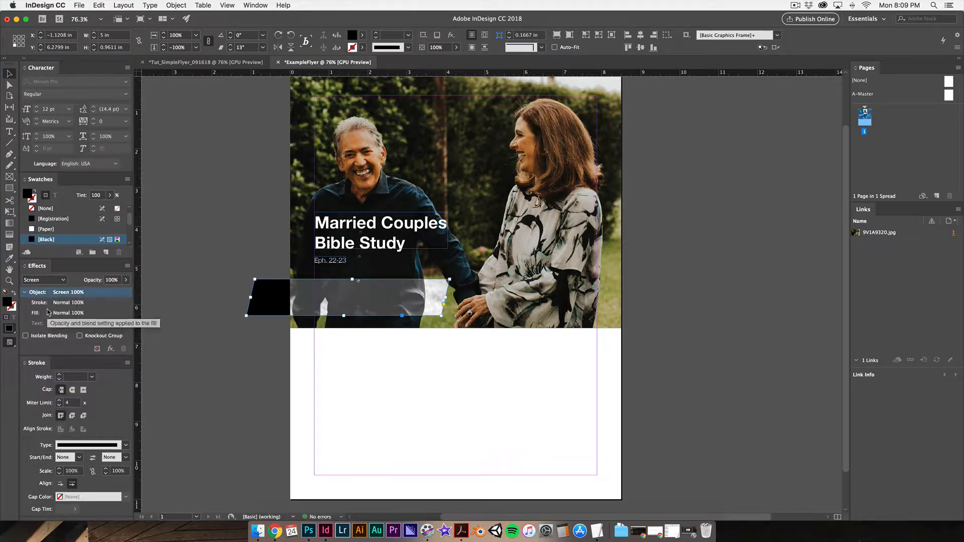
left_click(48, 281)
left_click(49, 322)
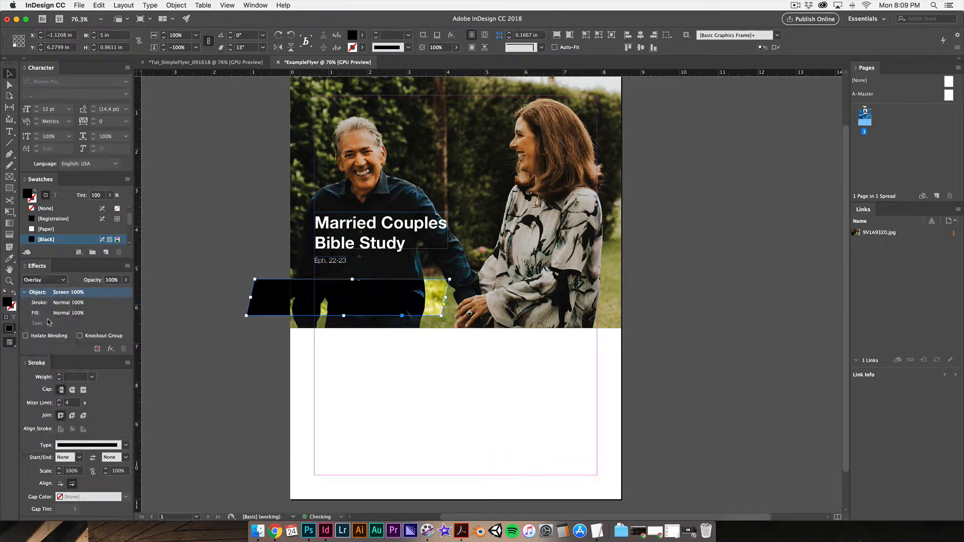
Set the slanted black bar's blend mode to Multiply and its opacity to 75%.
left_click(51, 282)
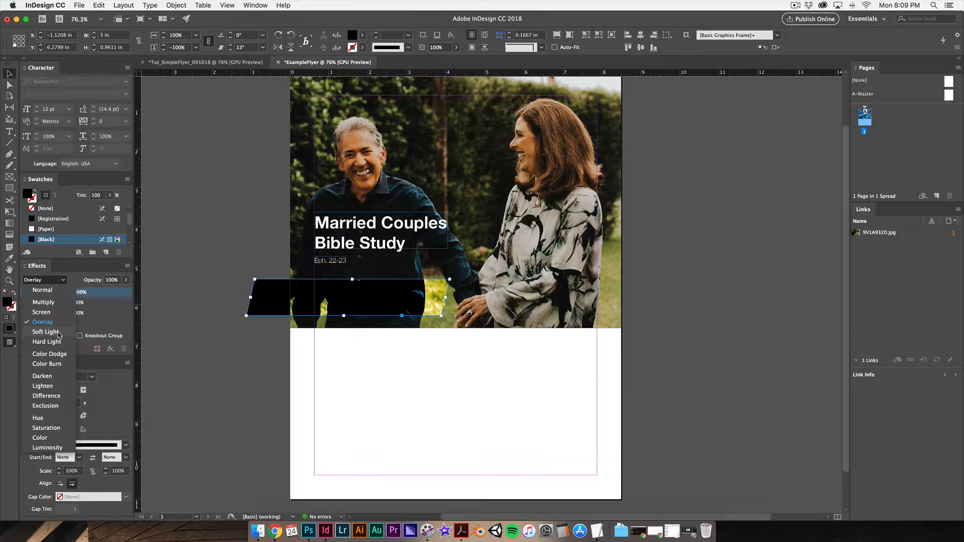
left_click(56, 303)
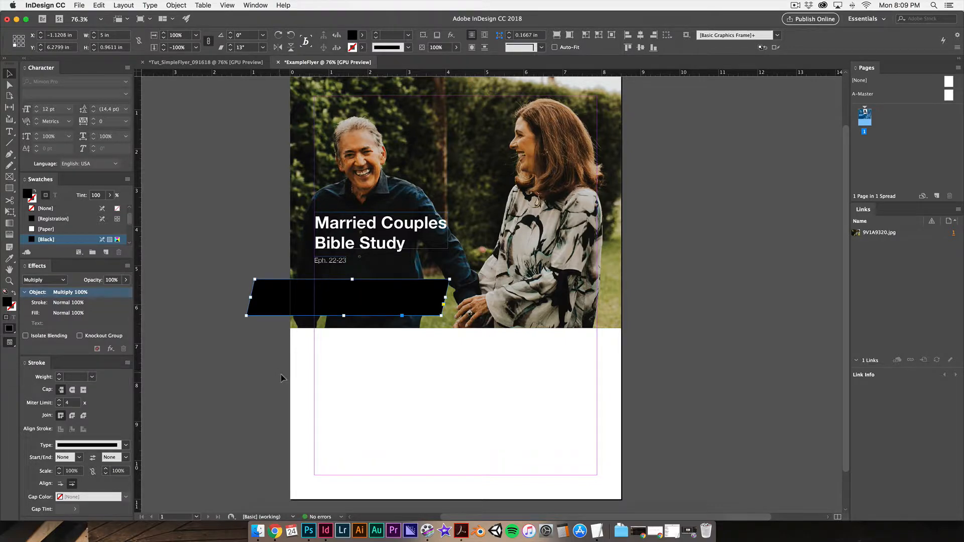
left_click(398, 355)
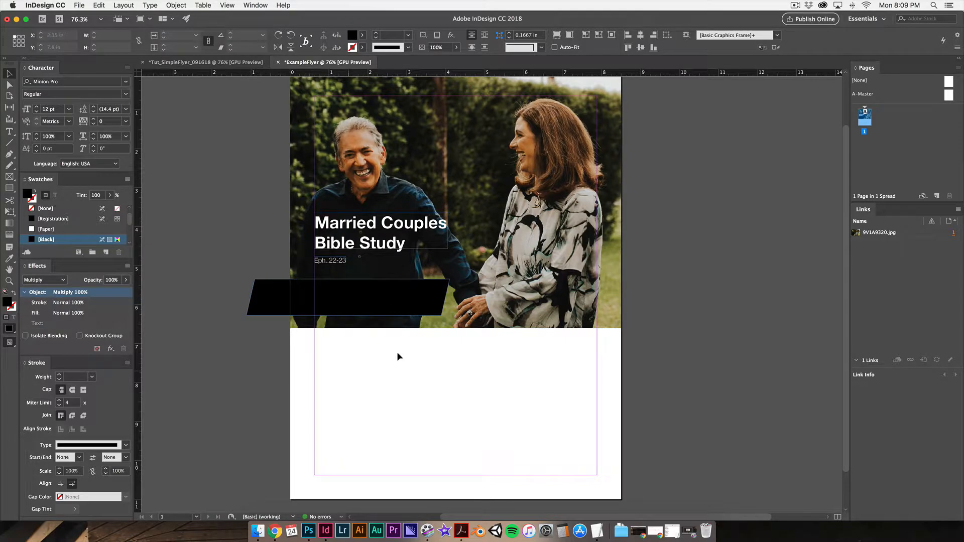
left_click(437, 298)
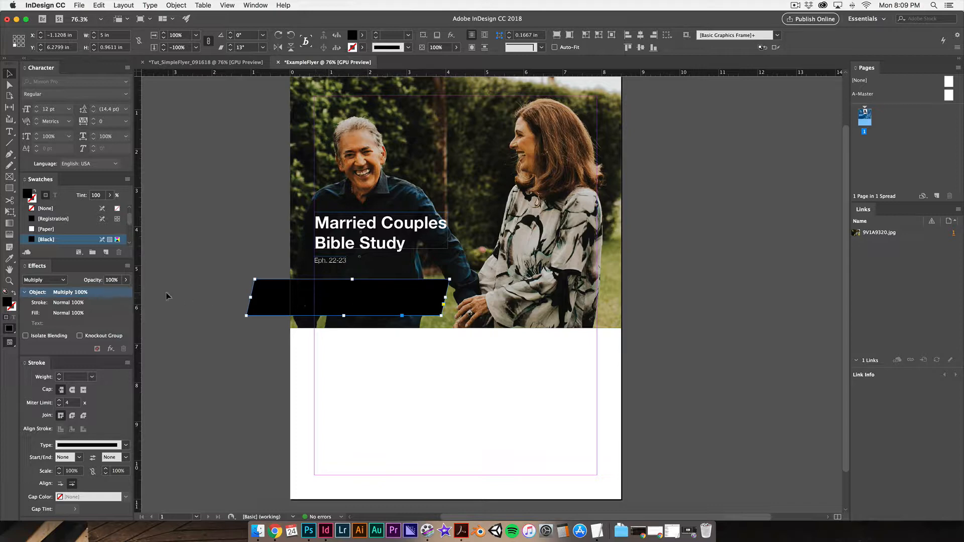
left_click(126, 281)
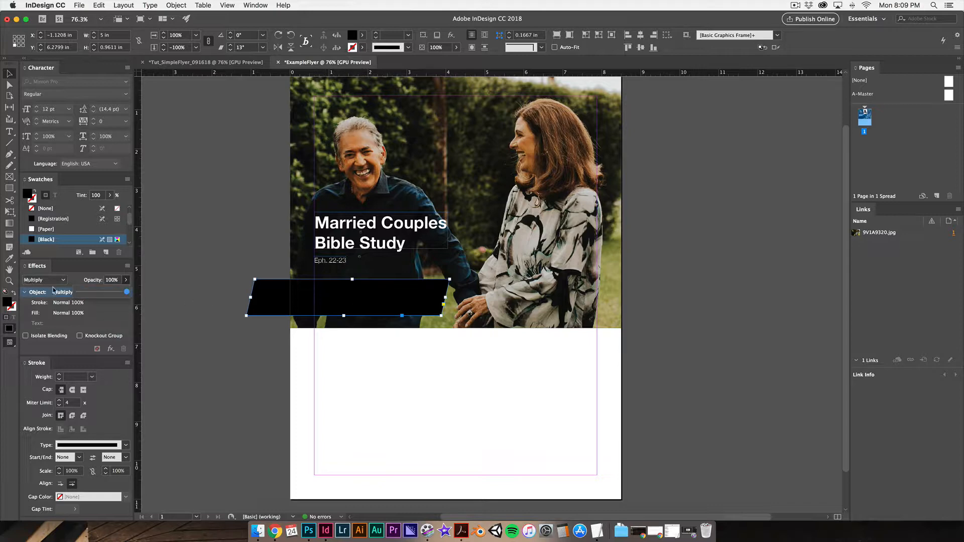
mouse_move(126, 293)
left_mouse_down()
mouse_move(102, 294)
mouse_move(114, 296)
left_mouse_up()
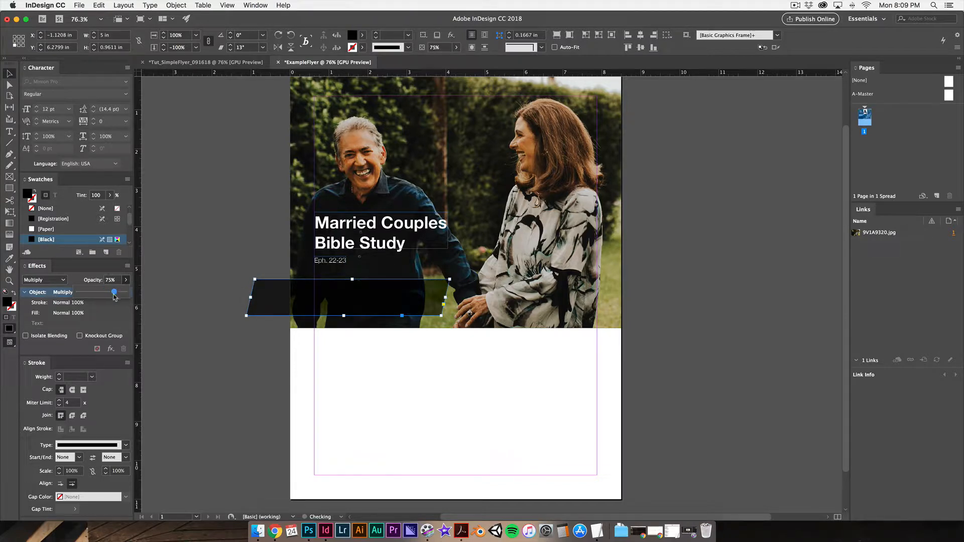
left_click(241, 397)
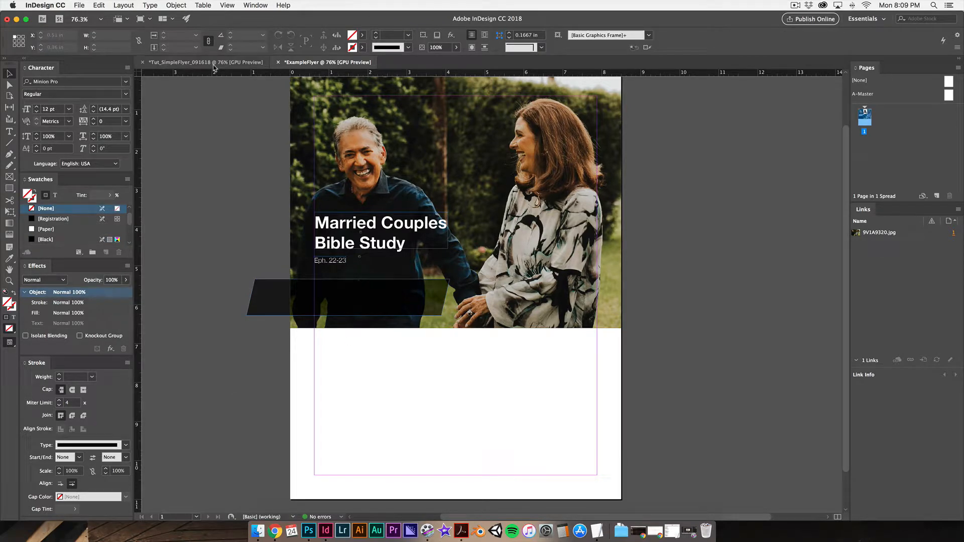
Duplicate the "Married Couples Bible Study" heading straight down onto the slanted bar, at Y 5.5 in.
left_click(349, 232)
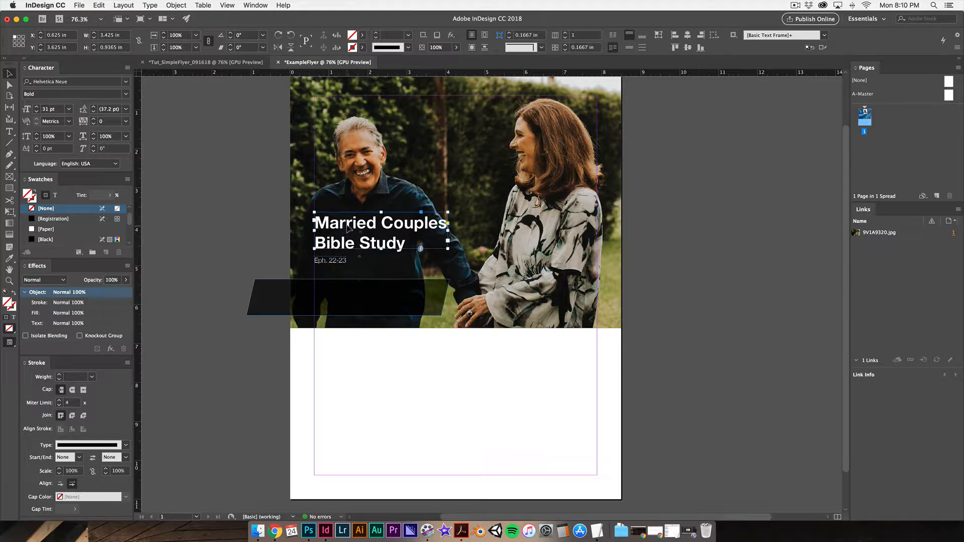
left_click_drag(349, 228, 345, 299)
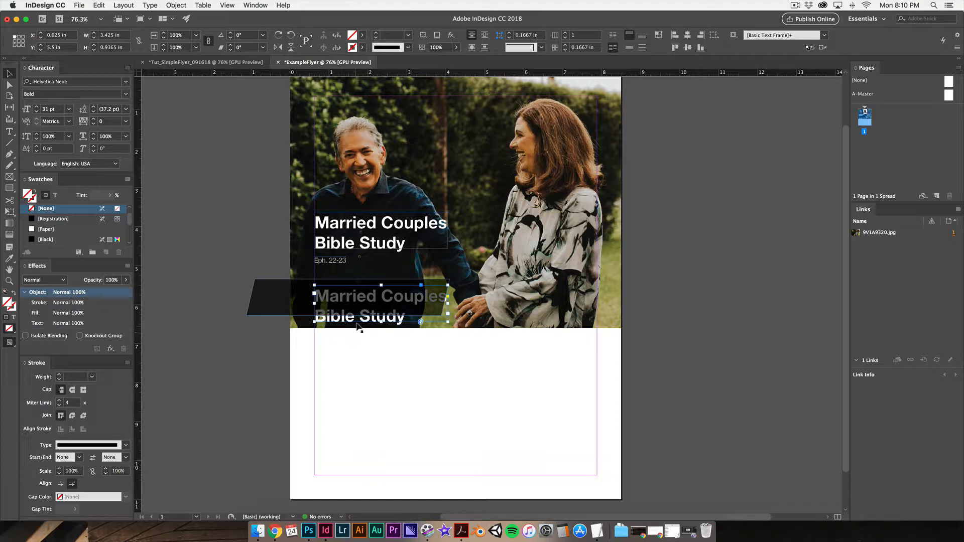
left_click(334, 357)
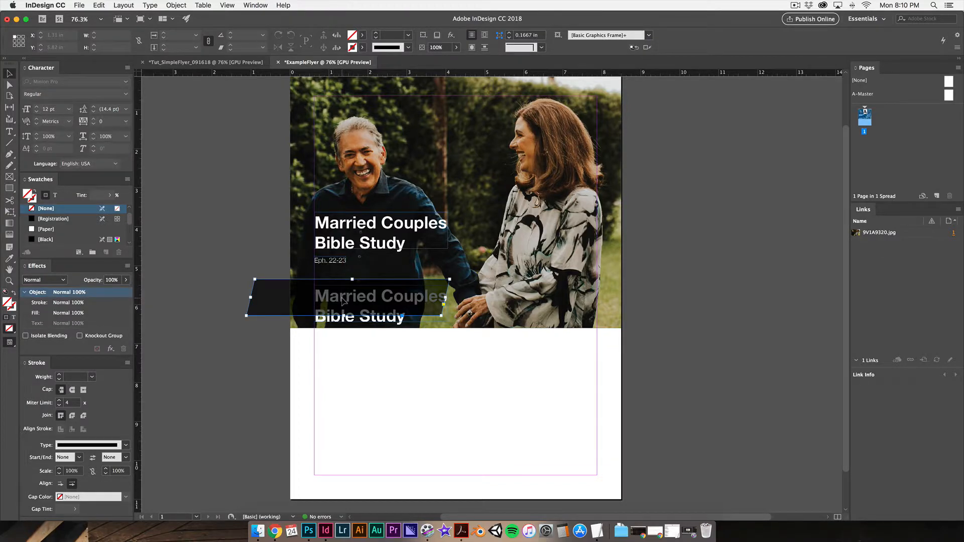
Rearrange the slanted bar's stacking order so it sits behind the duplicated heading but in front of the photo.
left_click(343, 301)
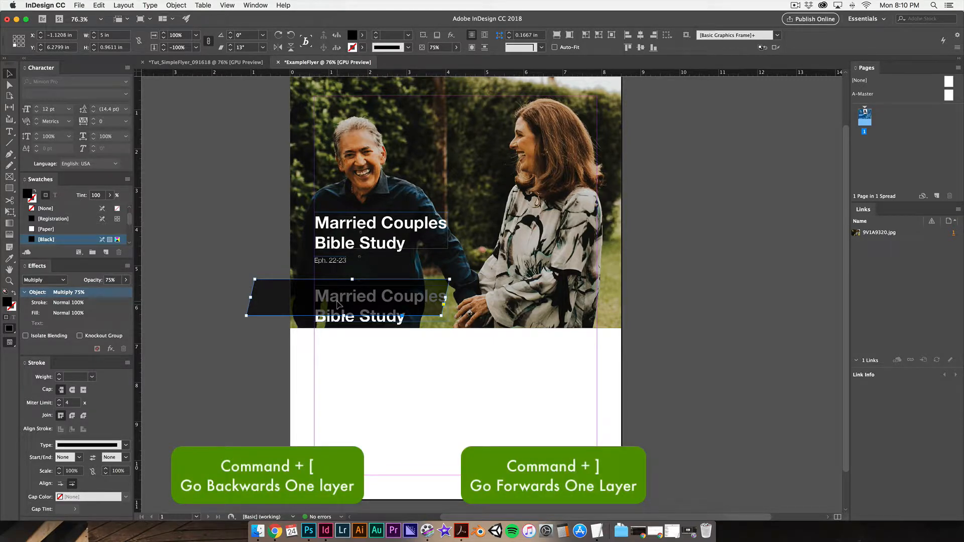
key("super+bracketleft")
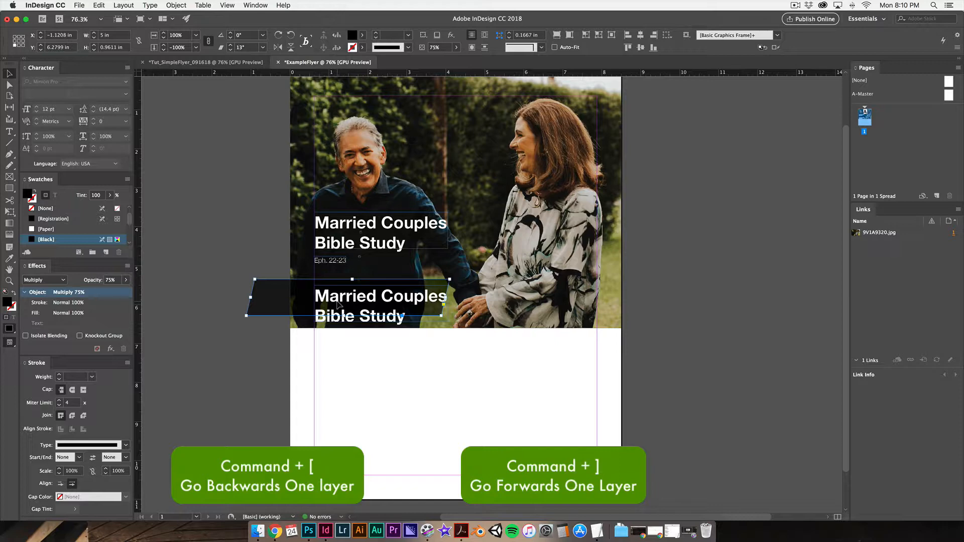
key("super+bracketleft")
key("super+bracketleft")
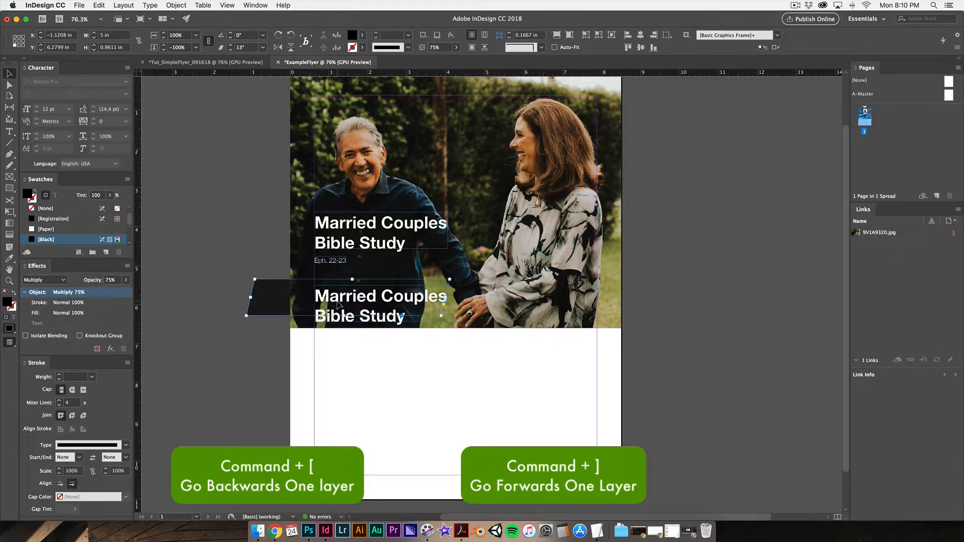
key("super+bracketright")
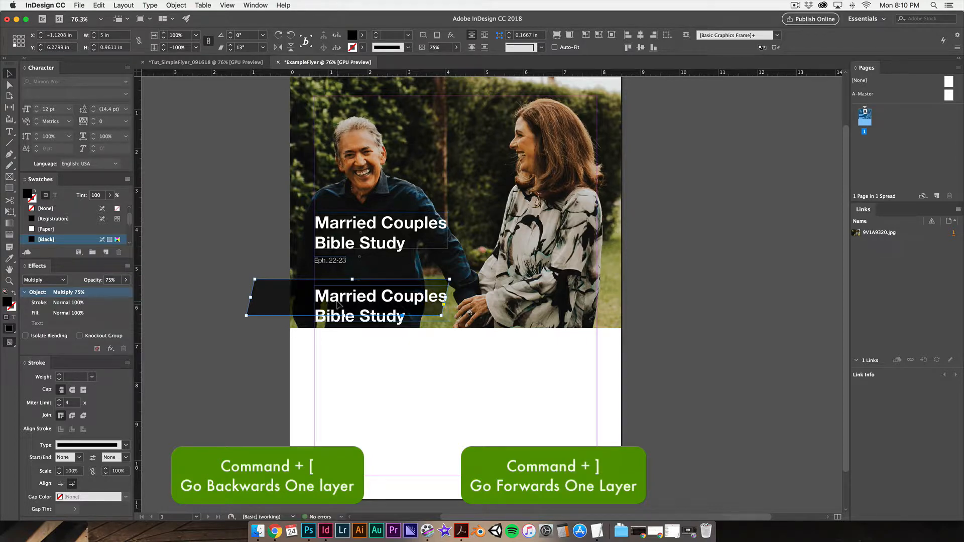
key("super+bracketright")
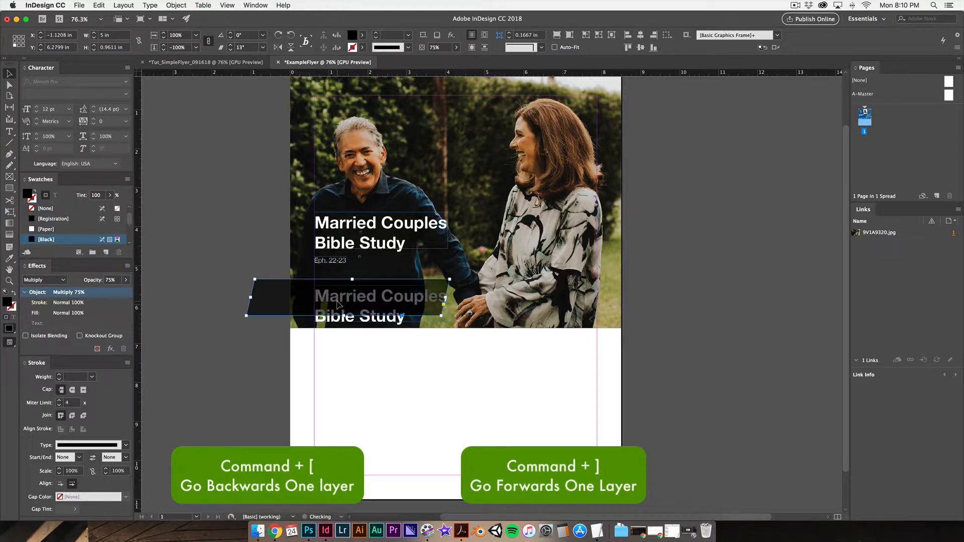
key("super+bracketleft")
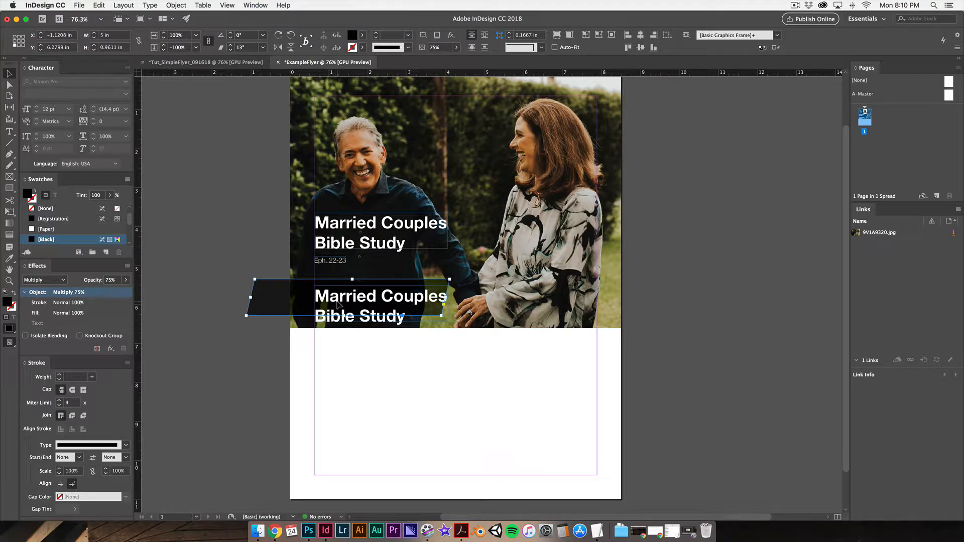
left_click(354, 355)
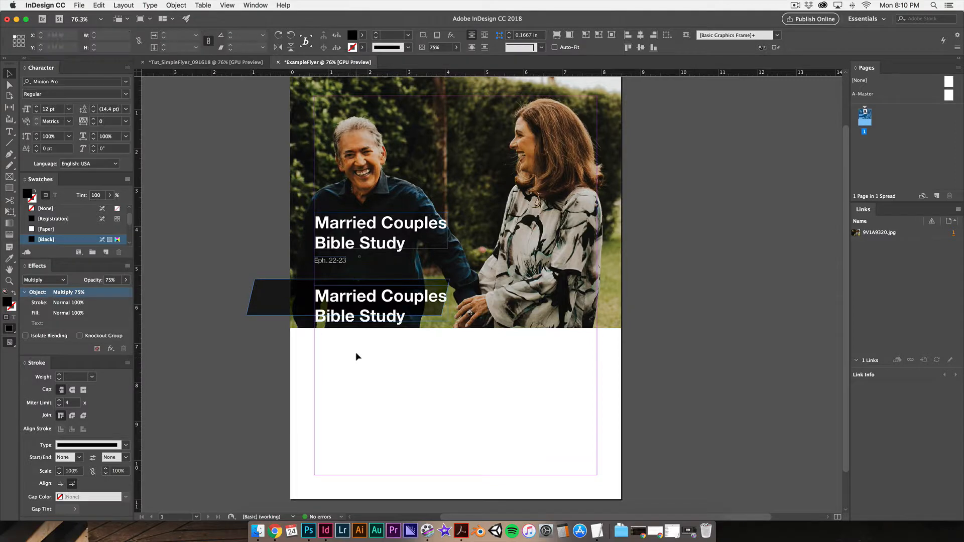
Replace the text of the duplicated heading on the bar with "Sunday".
double_click(368, 305)
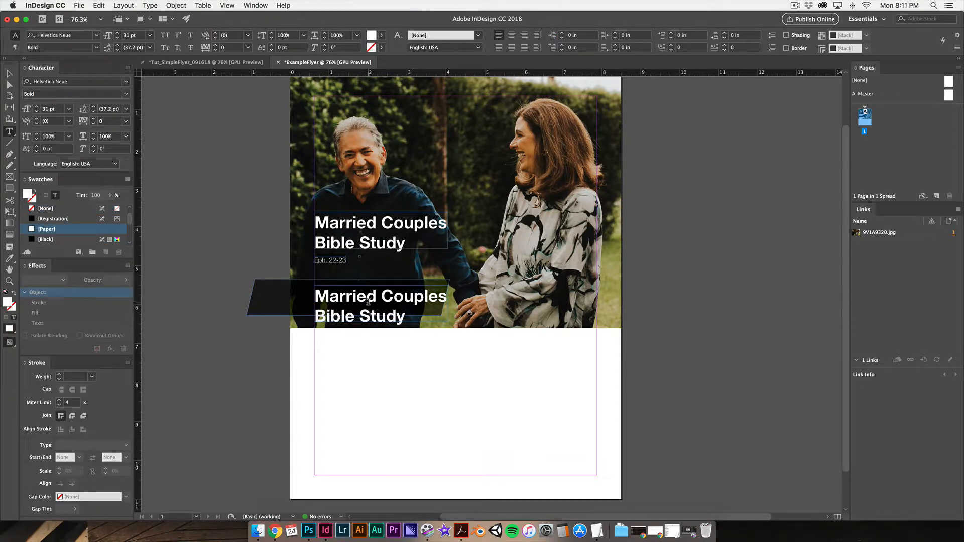
key("super+a")
type("Sunday")
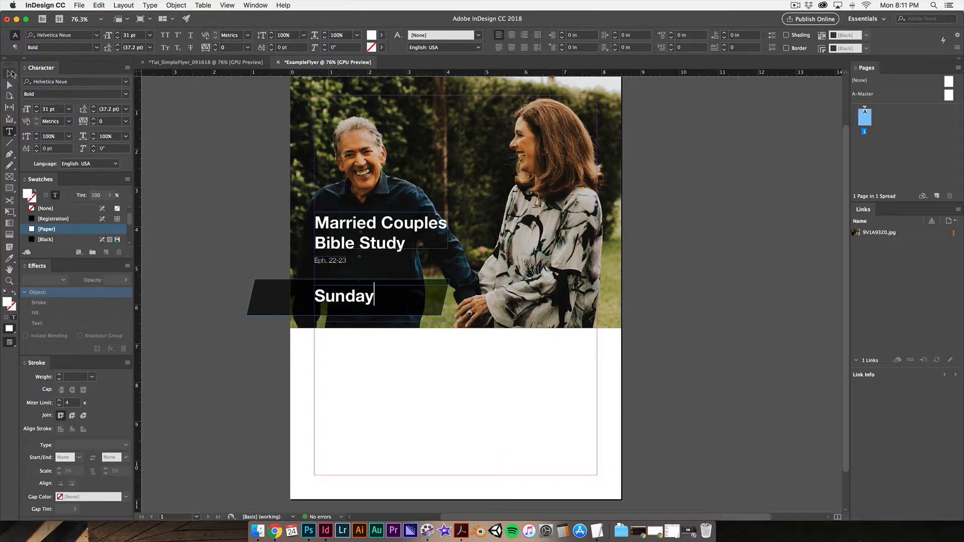
key("Escape")
Reduce the "Sunday" text on the slanted bar to a font size of 21 pt.
double_click(376, 304)
left_click_drag(376, 305, 295, 296)
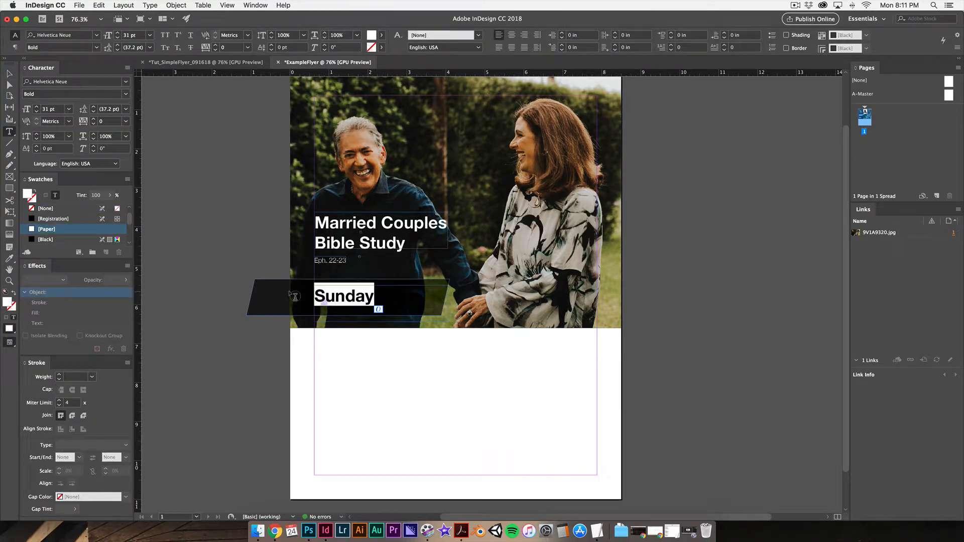
left_click(117, 39)
left_click(118, 39)
left_click(118, 39)
left_click(118, 40)
left_click(118, 40)
left_click(118, 39)
left_click(118, 39)
left_click(117, 40)
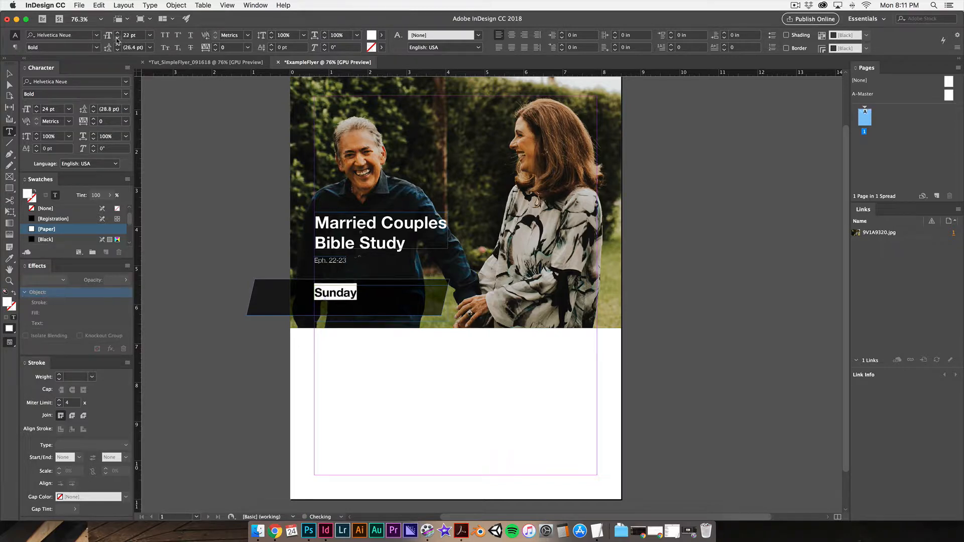
left_click(118, 40)
left_click(117, 39)
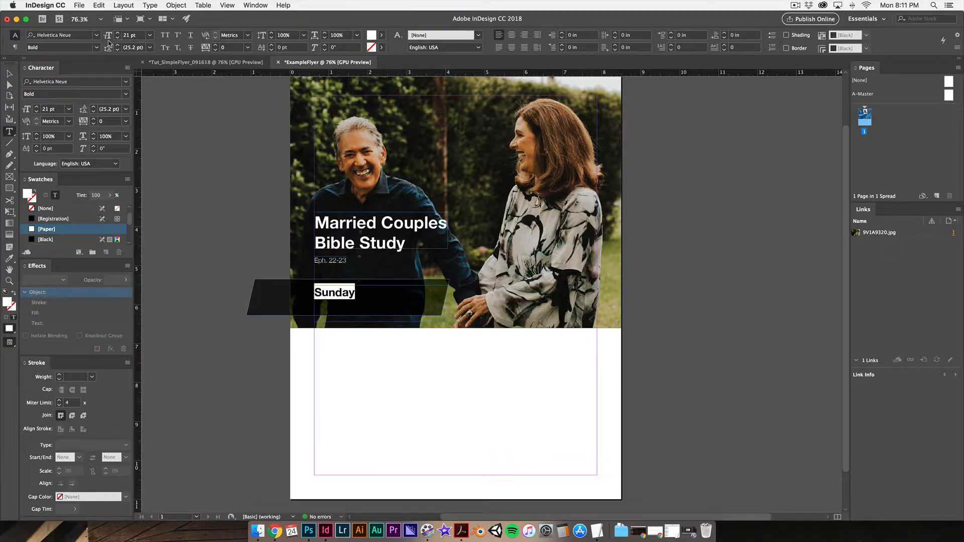
left_click(15, 74)
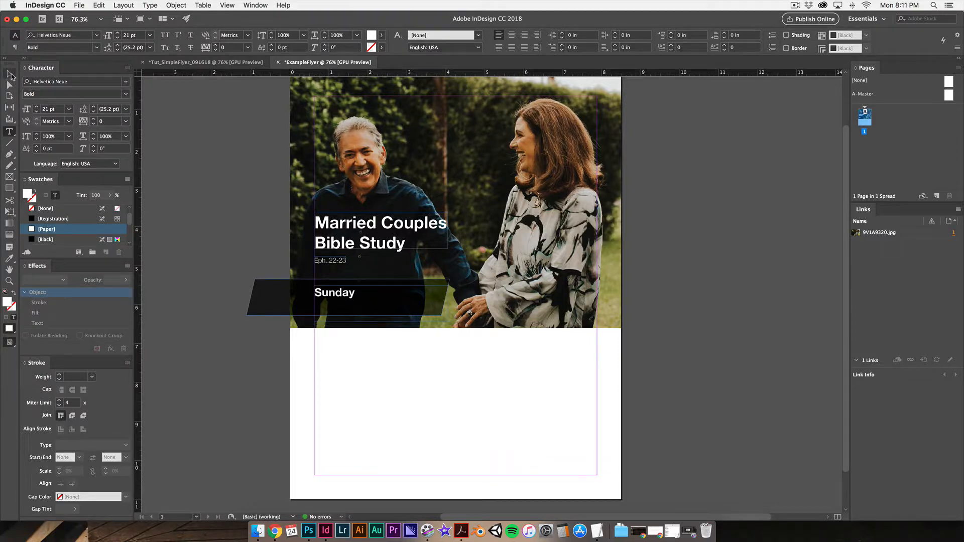
left_click(151, 188)
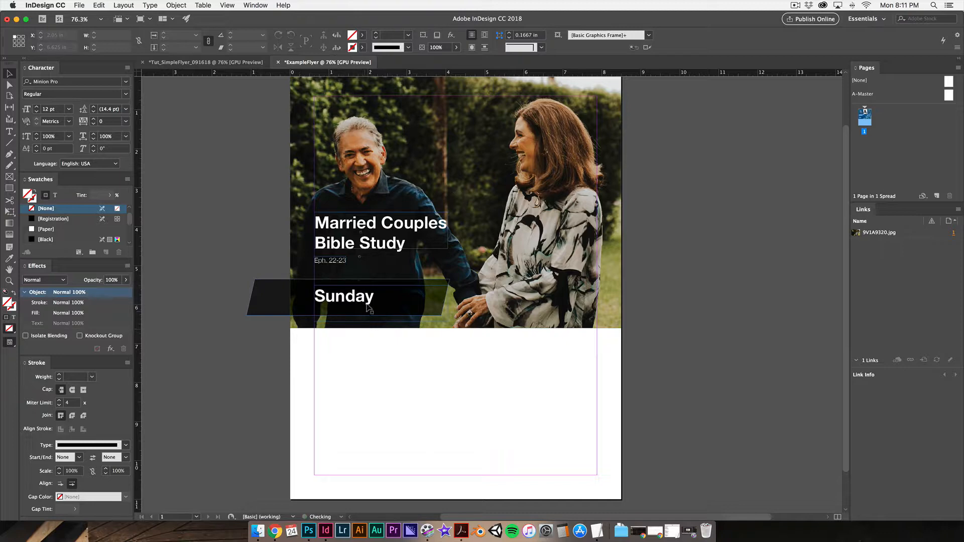
Scale the "Sunday" text frame down to about 23.7 pt type and move it up to the slanted bar's upper edge.
left_click(379, 317)
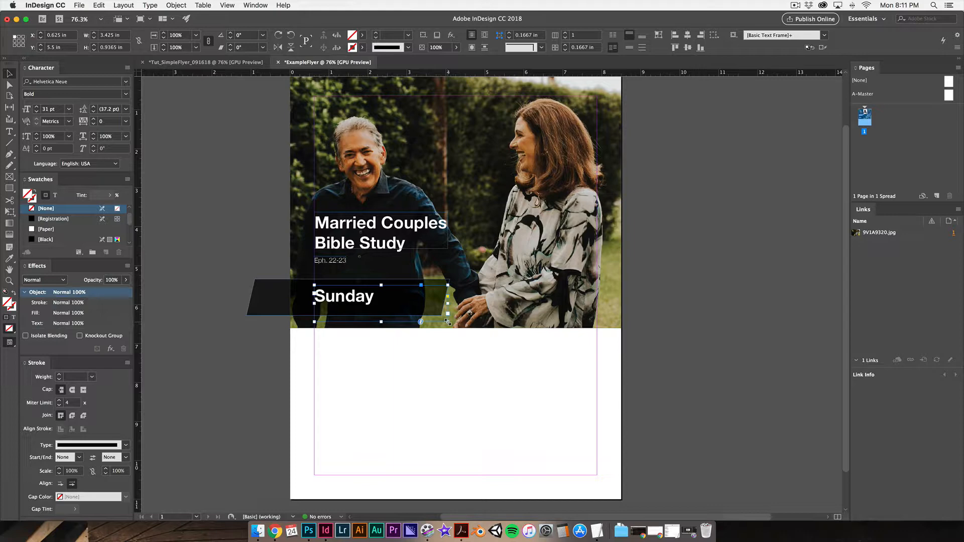
mouse_move(447, 322)
left_mouse_down()
mouse_move(405, 310)
mouse_move(454, 325)
mouse_move(429, 317)
left_mouse_up()
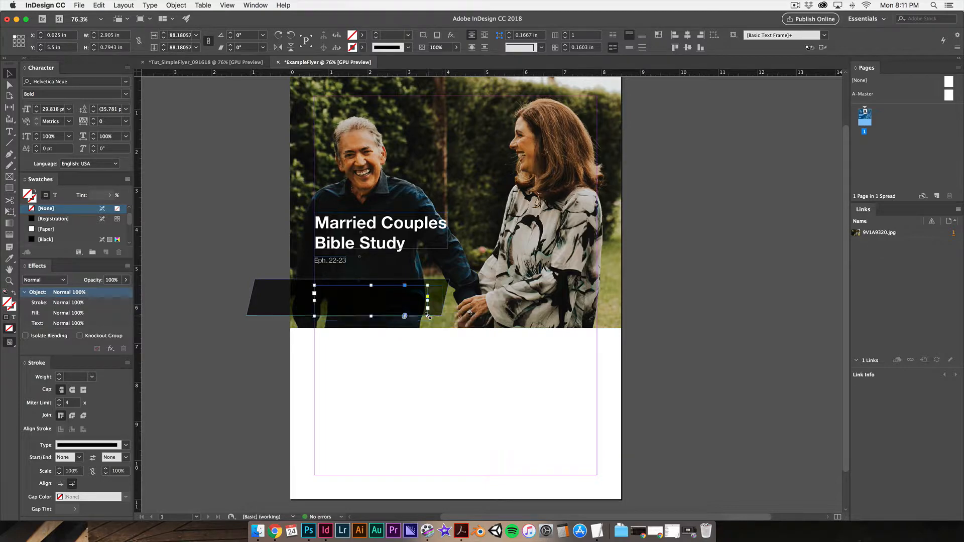
left_click_drag(360, 307, 354, 300)
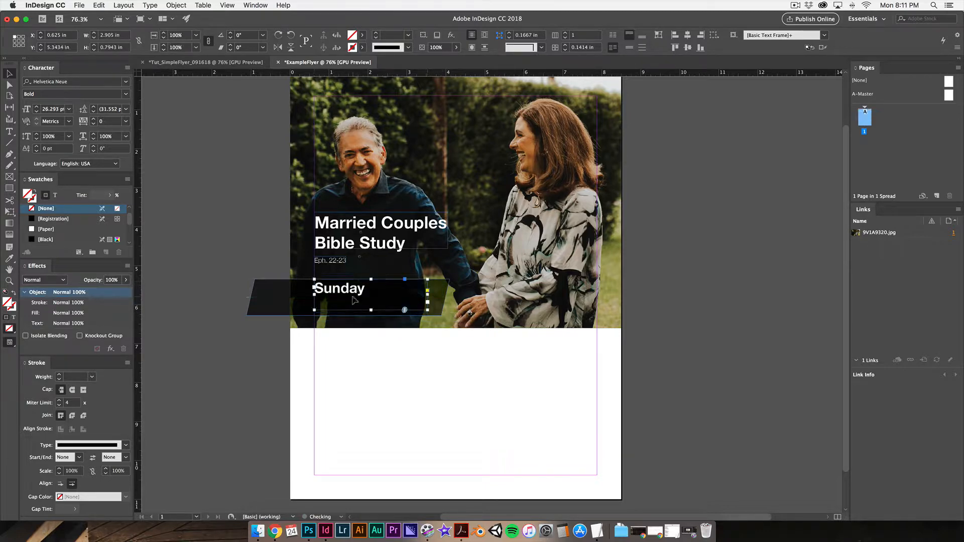
left_click_drag(428, 311, 367, 296)
left_click(250, 185)
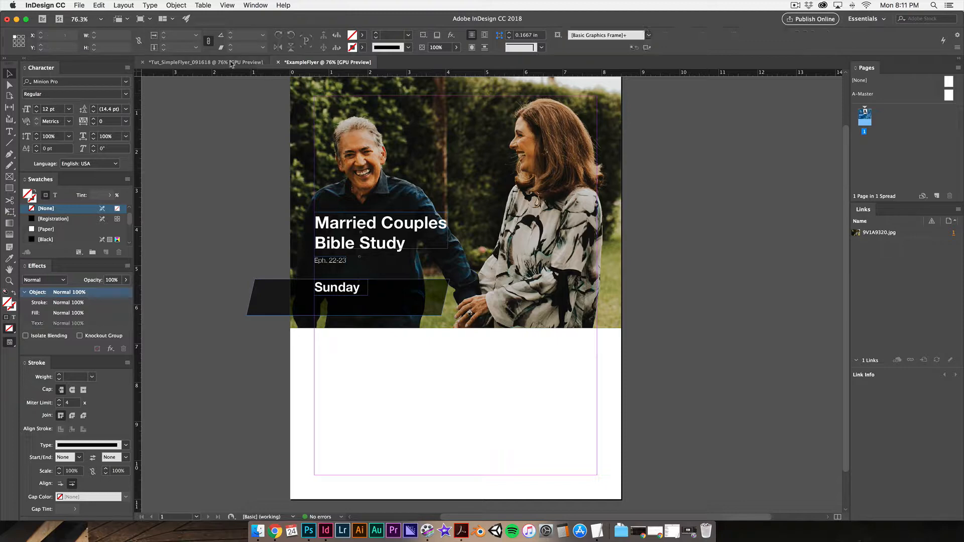
Copy the Sunday and Wednesday day-and-time text frames from the Tut_SimpleFlyer_091618 document and return to ExampleFlyer.
left_click(235, 63)
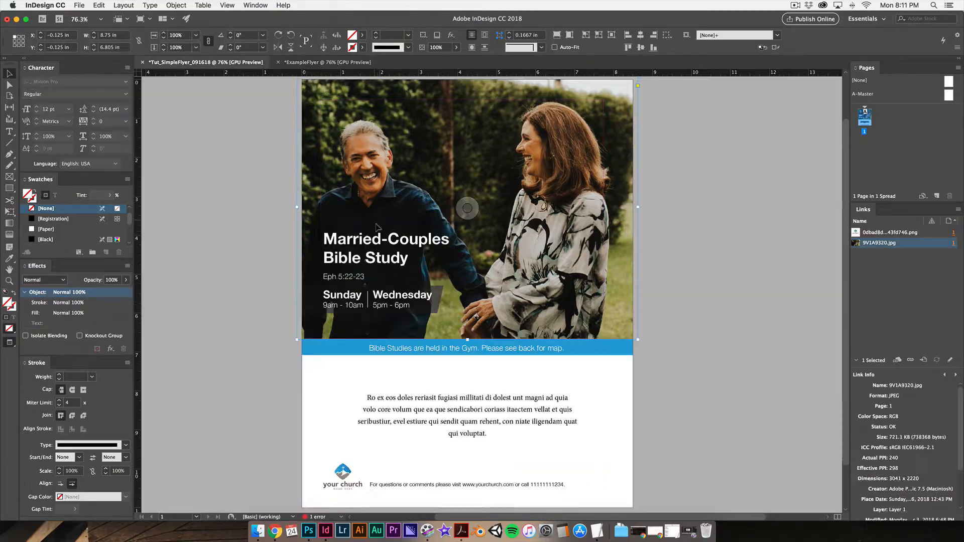
left_click(355, 307)
left_click(393, 304, "shift")
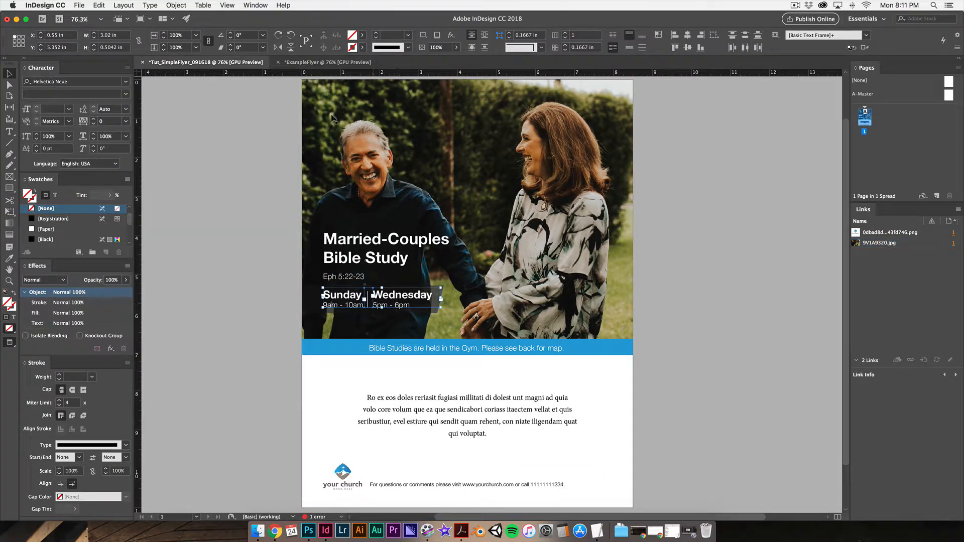
key("super+grave")
Replace the "Sunday" frame on the slanted bar with the copied Sunday and Wednesday texts at about X 0.75 in, and preview the page without guides.
left_click(356, 289)
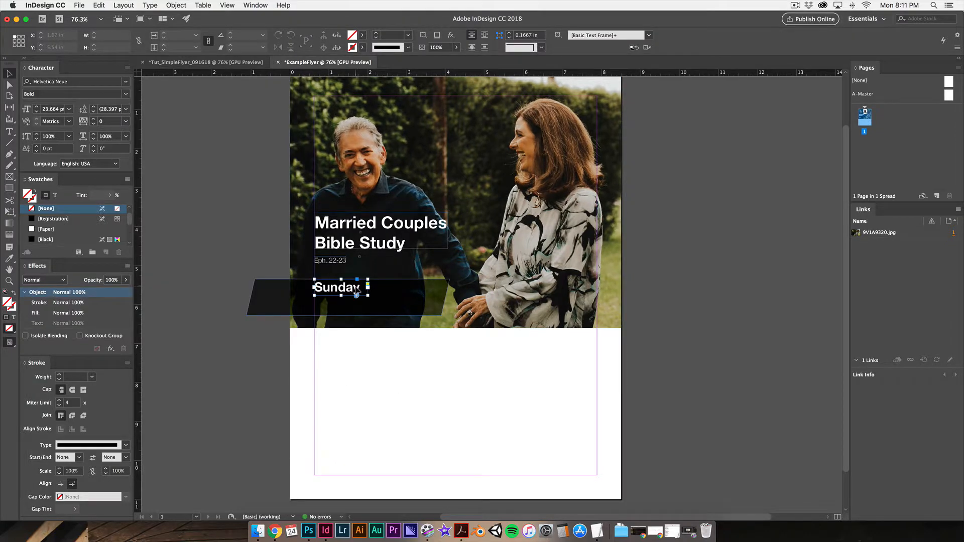
key("Delete")
key("super+v")
left_click_drag(447, 300, 335, 300)
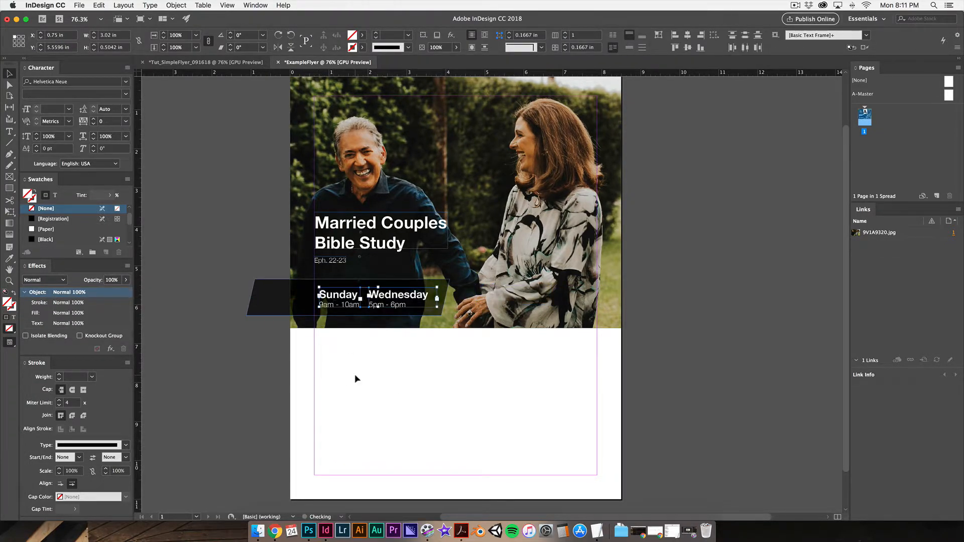
left_click(354, 375)
key("w")
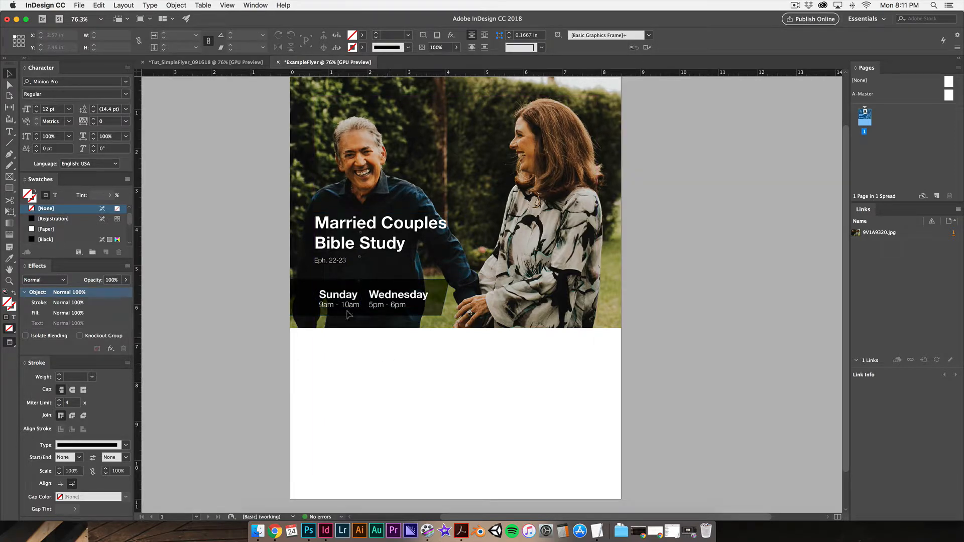
double_click(398, 302)
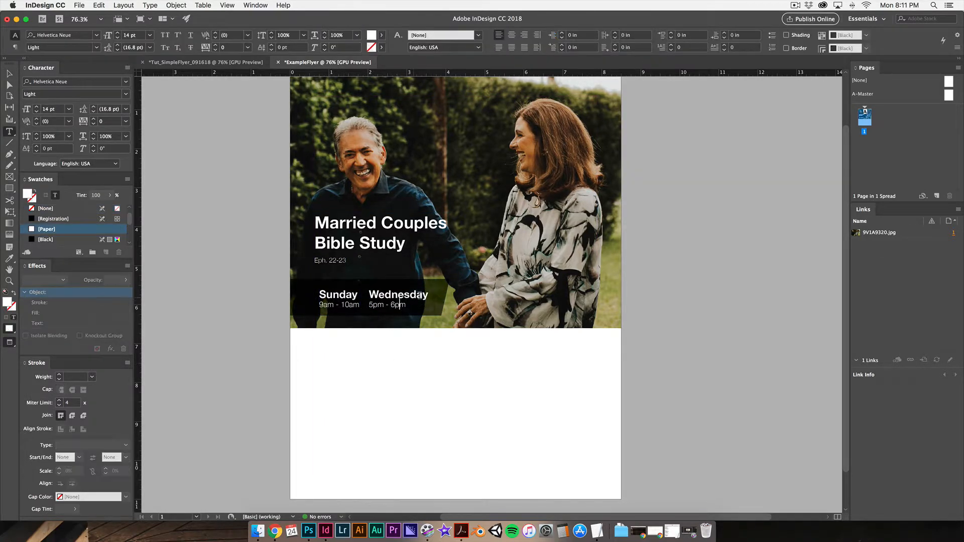
left_click_drag(378, 305, 371, 304)
left_click(10, 73)
left_click(216, 327)
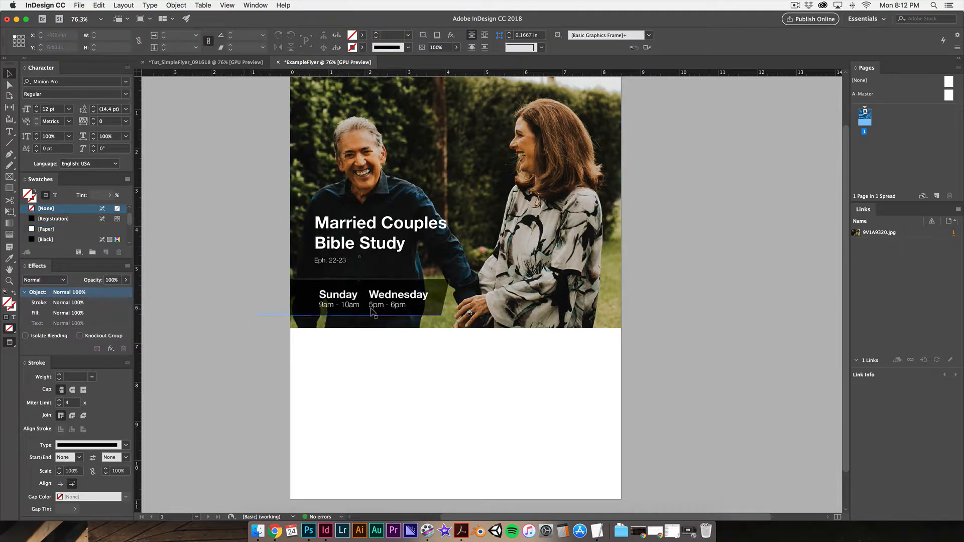
Draw a vertical divider line about 0.44 in long between the Sunday and Wednesday texts and give it a Paper stroke.
left_click(236, 62)
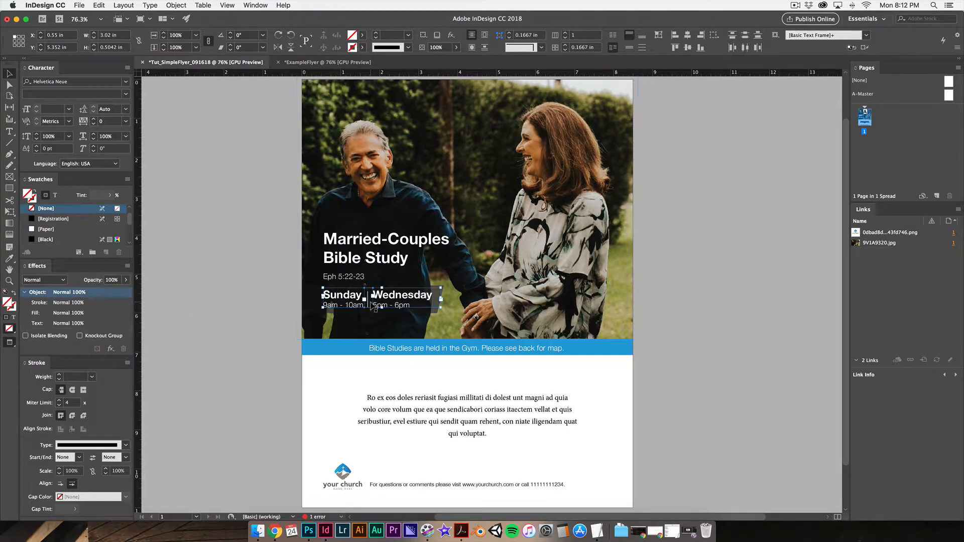
left_click(260, 345)
left_click(321, 62)
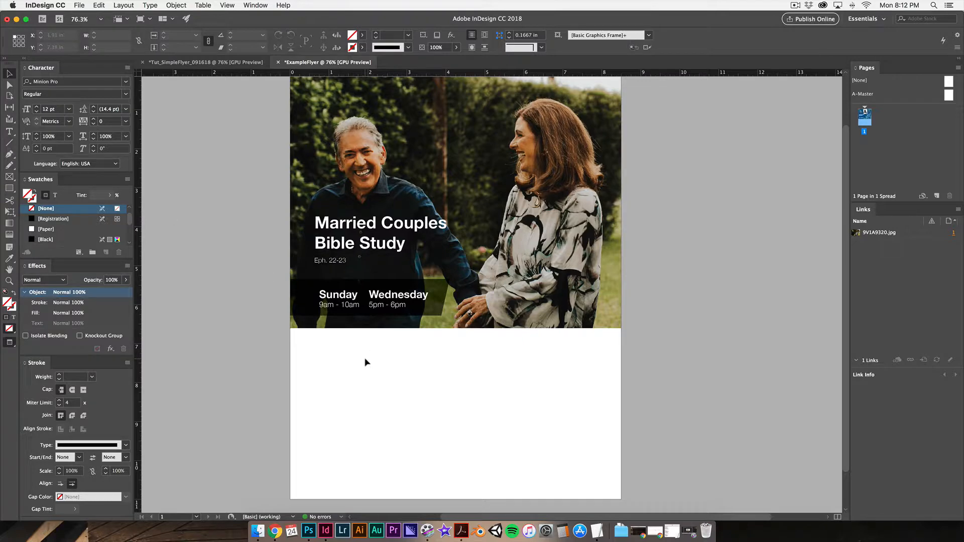
key("backslash")
left_click_drag(364, 291, 366, 310)
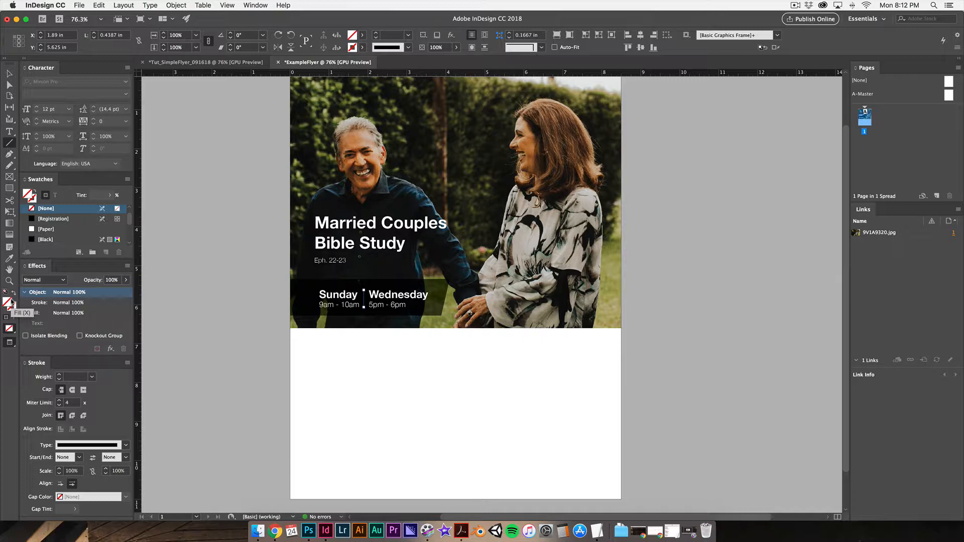
left_click(363, 47)
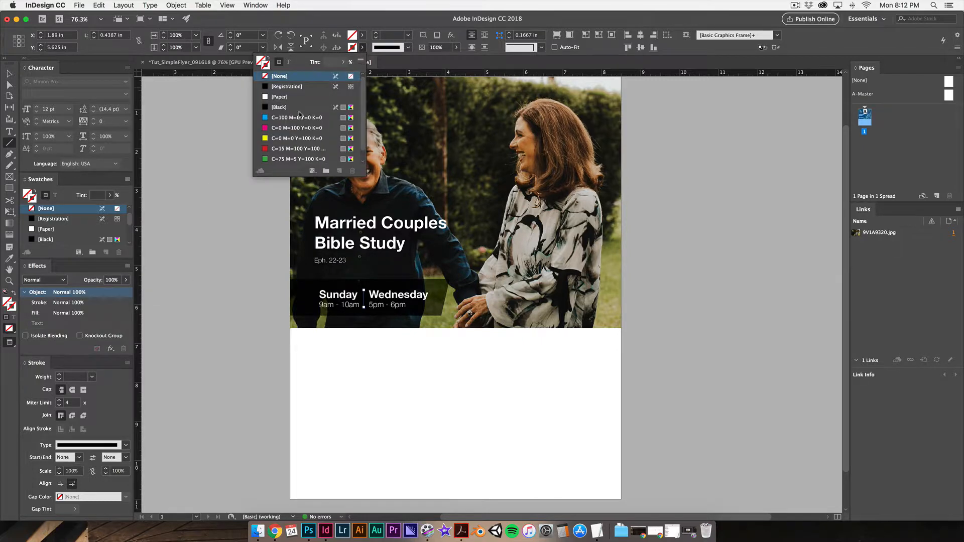
key("v")
left_click(279, 97)
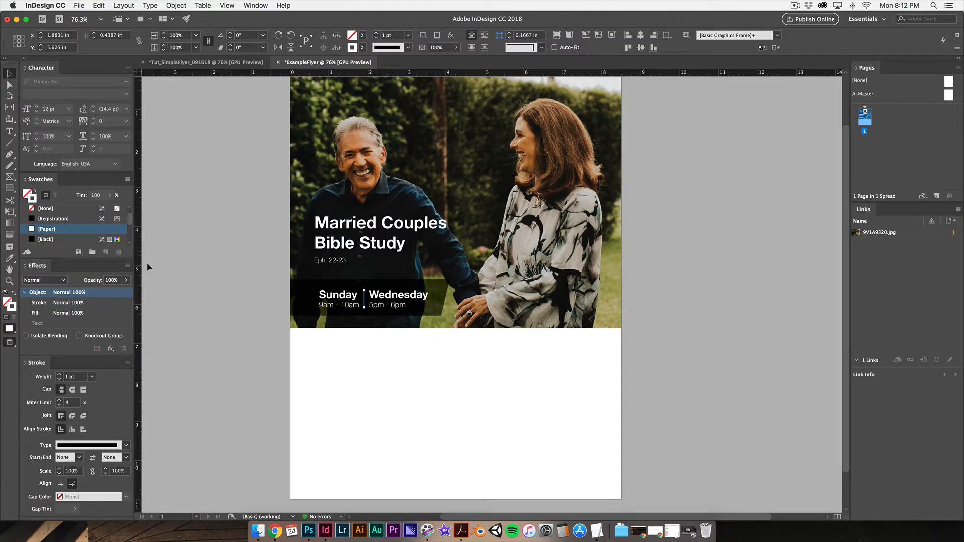
Thin the divider line between the two meeting days to a stroke weight of 0.5 pt.
left_click(363, 300)
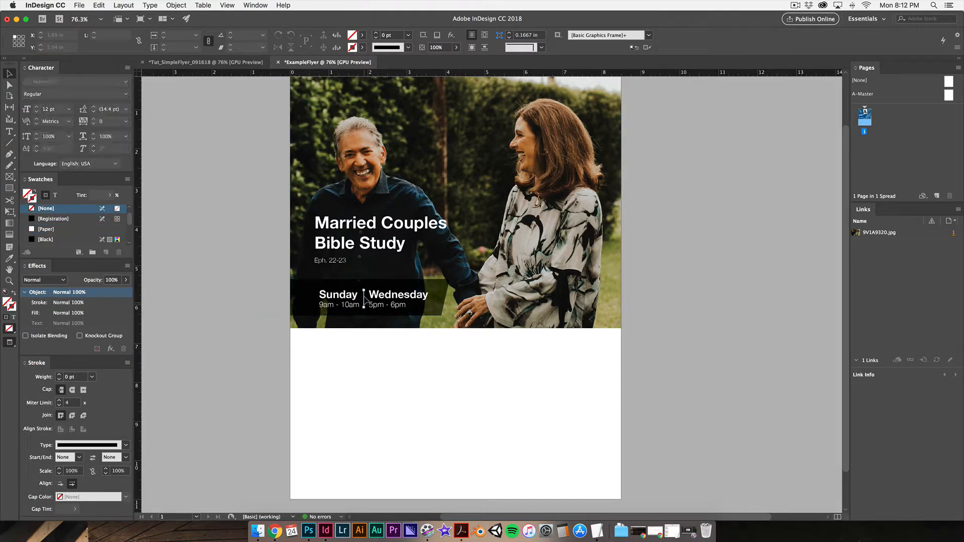
left_click(408, 35)
left_click(411, 35)
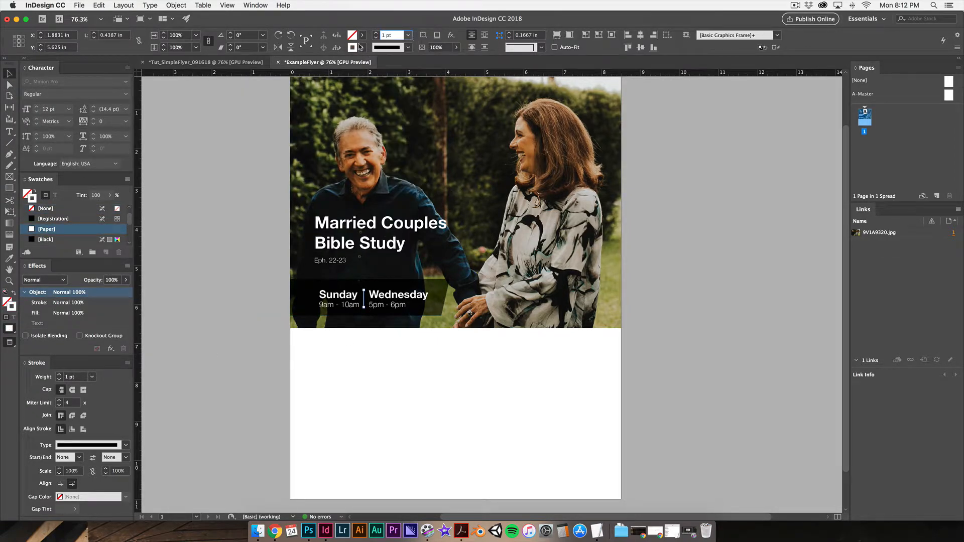
left_click(408, 35)
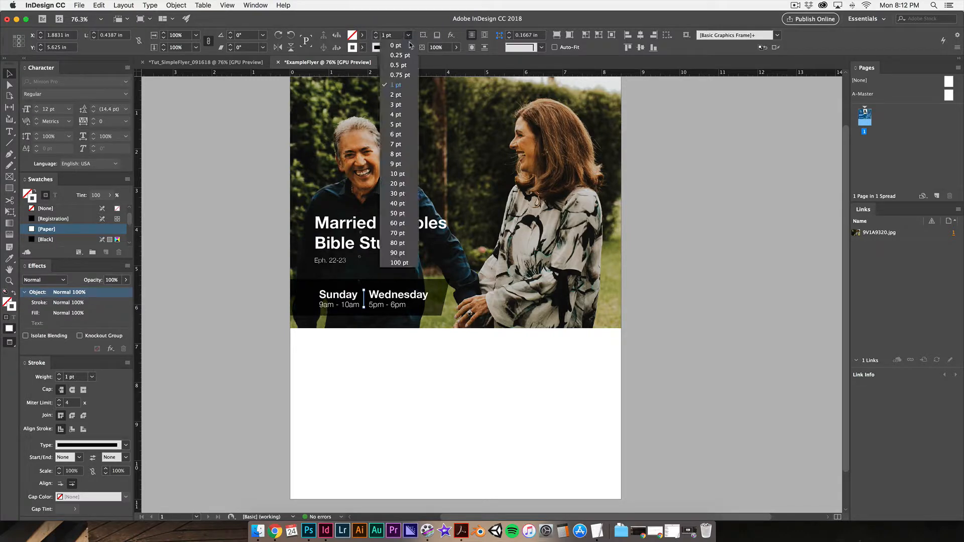
left_click(394, 74)
left_click(228, 303)
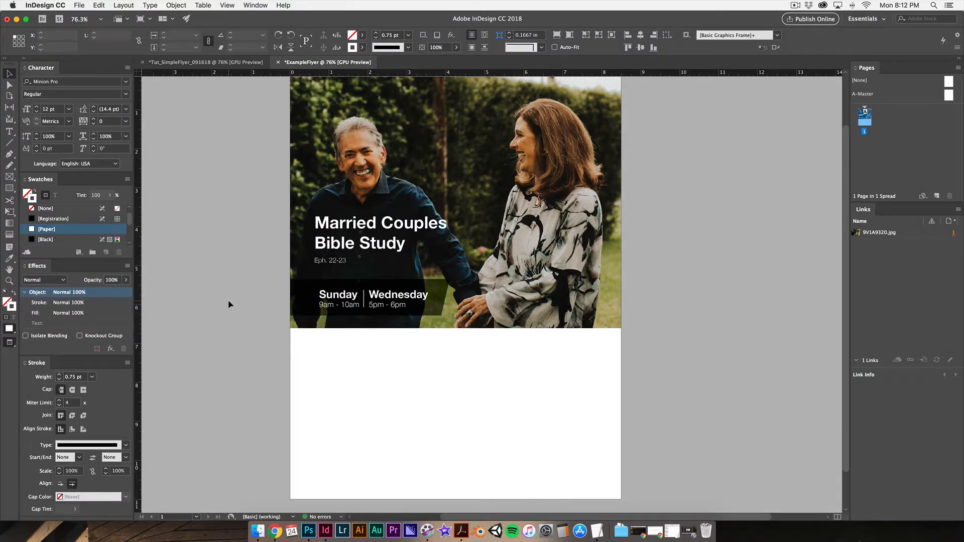
left_click(365, 303)
left_click(408, 35)
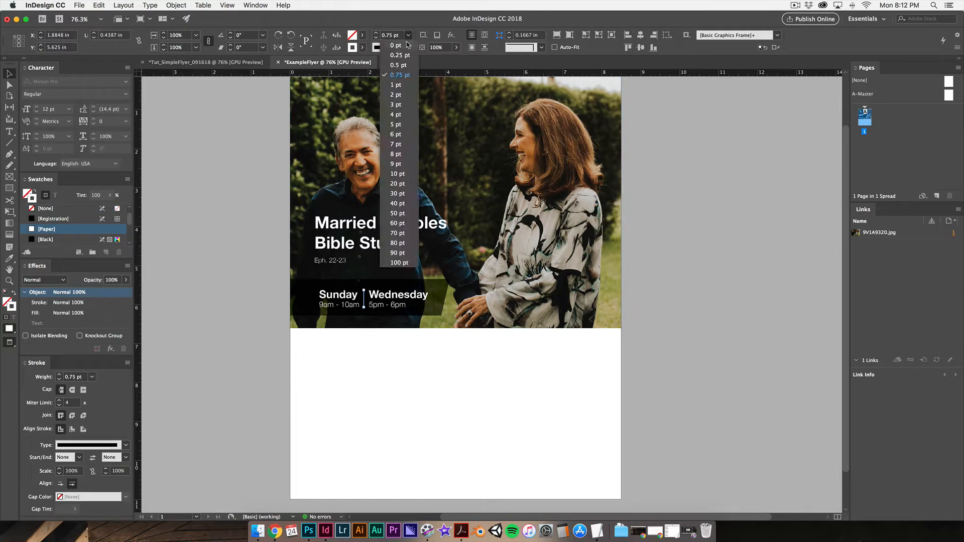
left_click(401, 65)
left_click(433, 394)
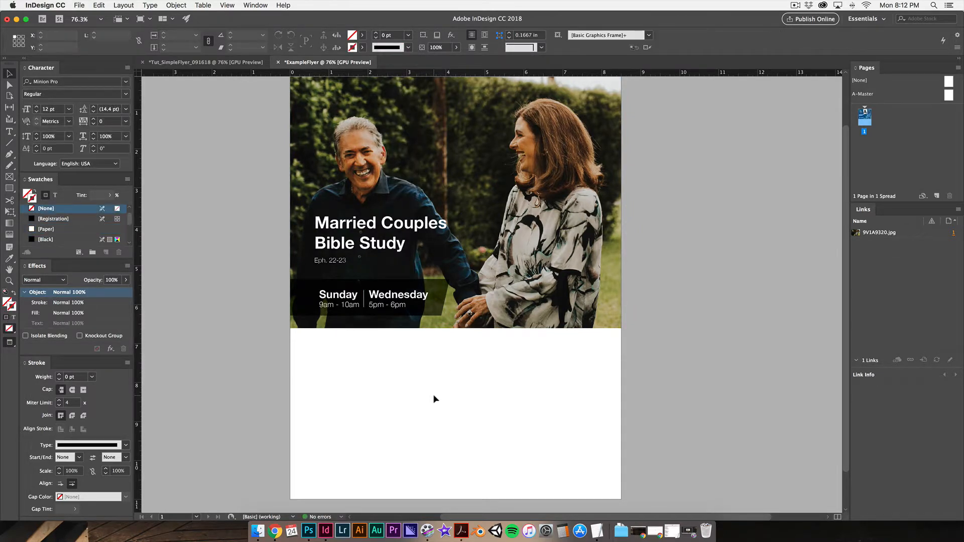
Draw a rectangle about 9 in wide and 0.32 in high across the page along the photo's bottom edge, as in the reference flyer.
left_click(245, 63)
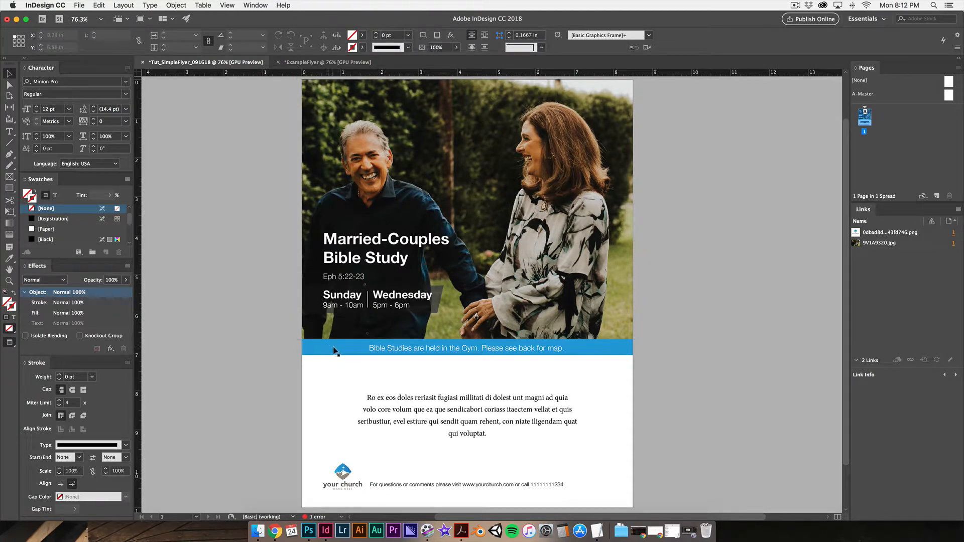
left_click(327, 62)
left_click_drag(339, 403, 340, 391)
key("m")
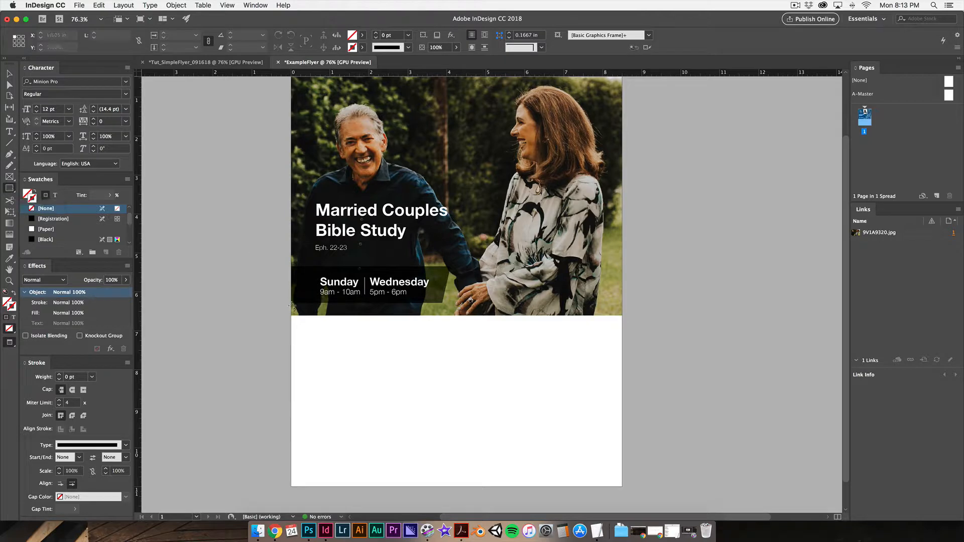
left_click_drag(282, 327, 633, 314)
key("v")
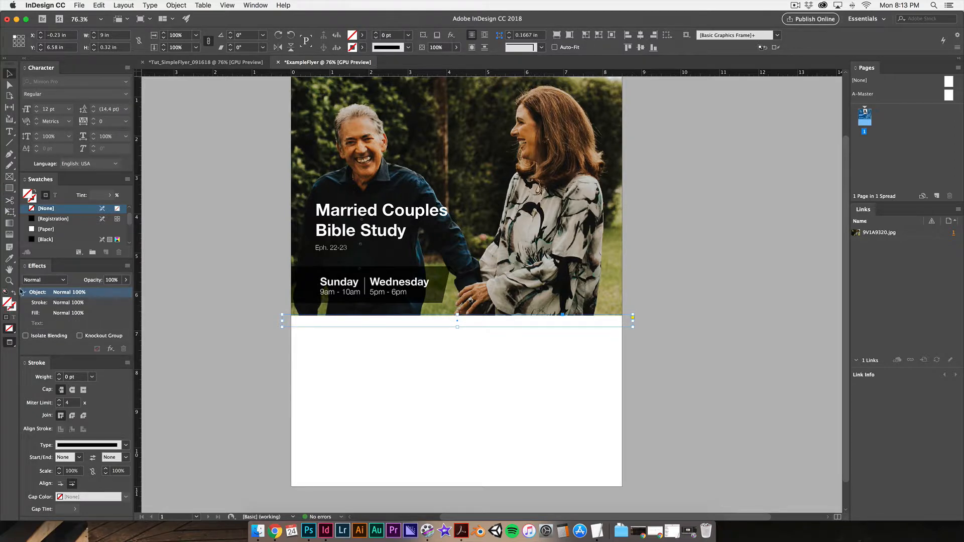
Fill the rectangle below the photo with the C=100 M=0 Y=0 K=0 swatch and extend its bottom edge down slightly.
left_click(363, 34)
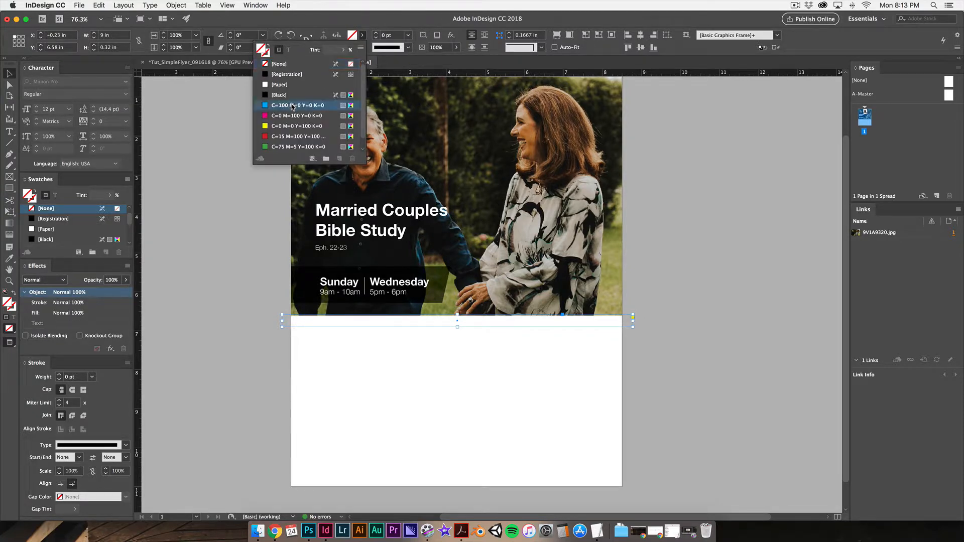
left_click(297, 105)
left_click(340, 367)
left_click(391, 325)
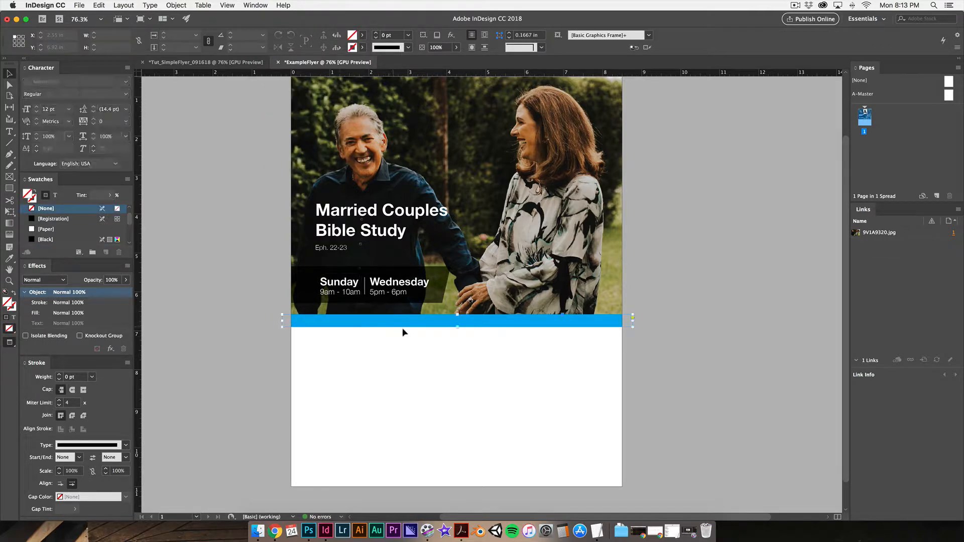
left_click_drag(457, 327, 457, 330)
left_click(461, 340)
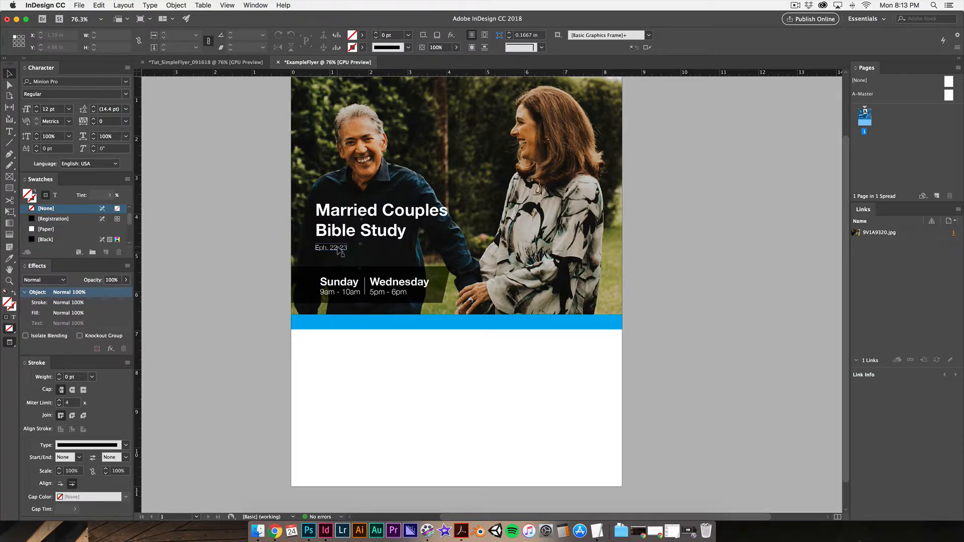
Duplicate the "Eph. 22-23" text onto the blue strip, bring it in front, and enlarge its frame to about 5.12 by 0.35 in.
left_click_drag(338, 251, 376, 327)
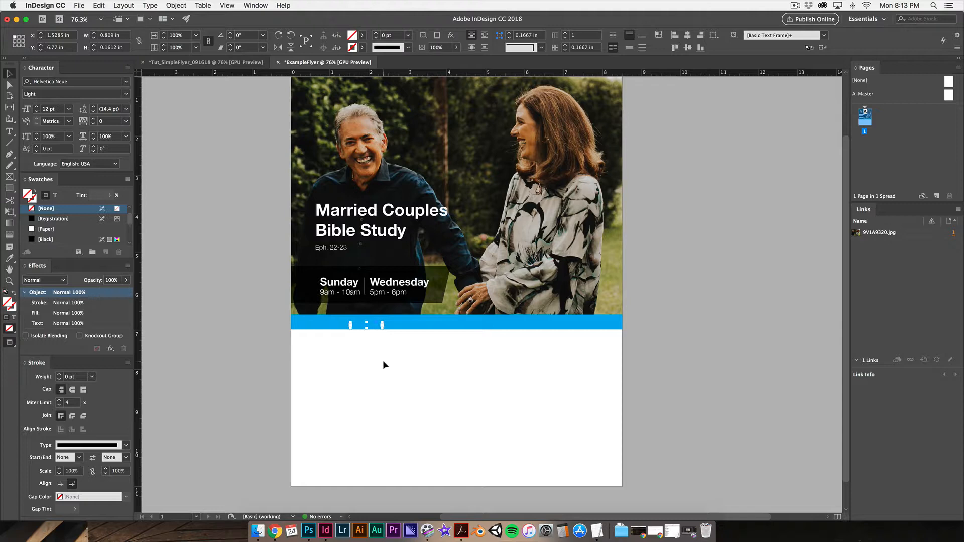
key("super+]")
key("super+]")
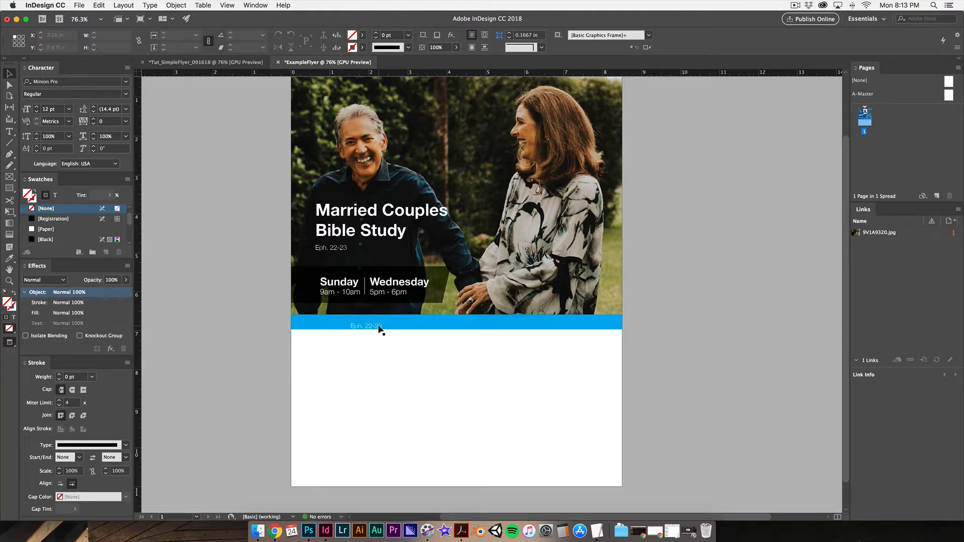
left_click_drag(381, 327, 551, 328)
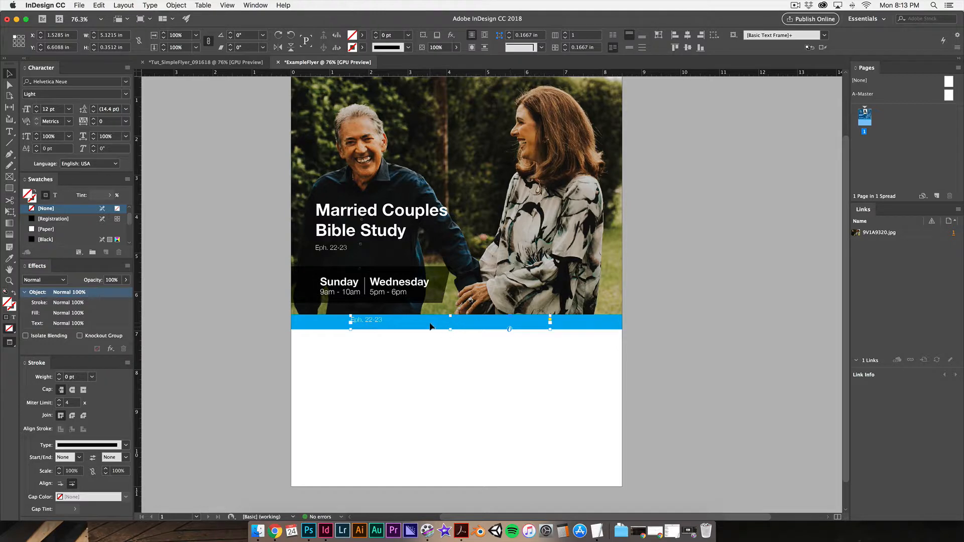
Replace the duplicated text on the blue strip with "Please see back of flyer to see location of Study Group." and select the whole sentence.
triple_click(387, 326)
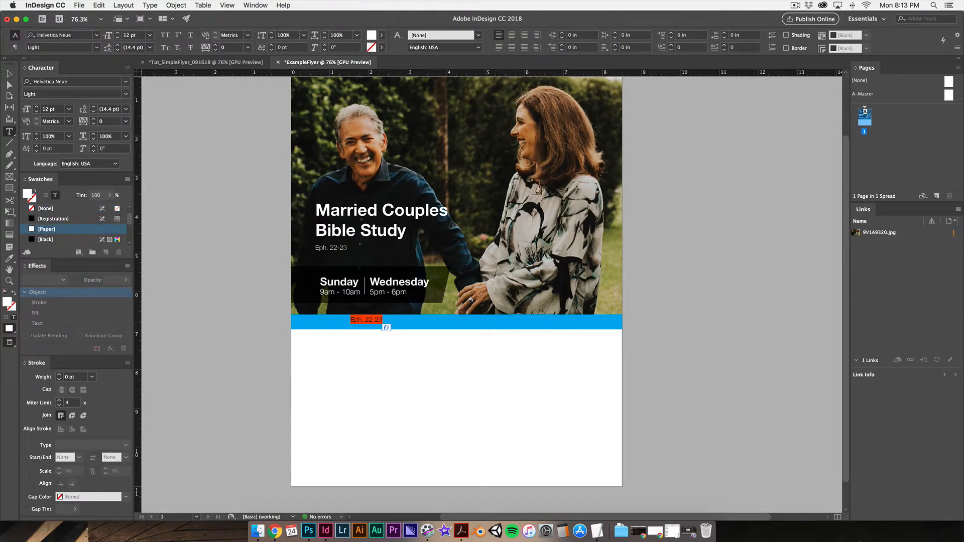
type("R")
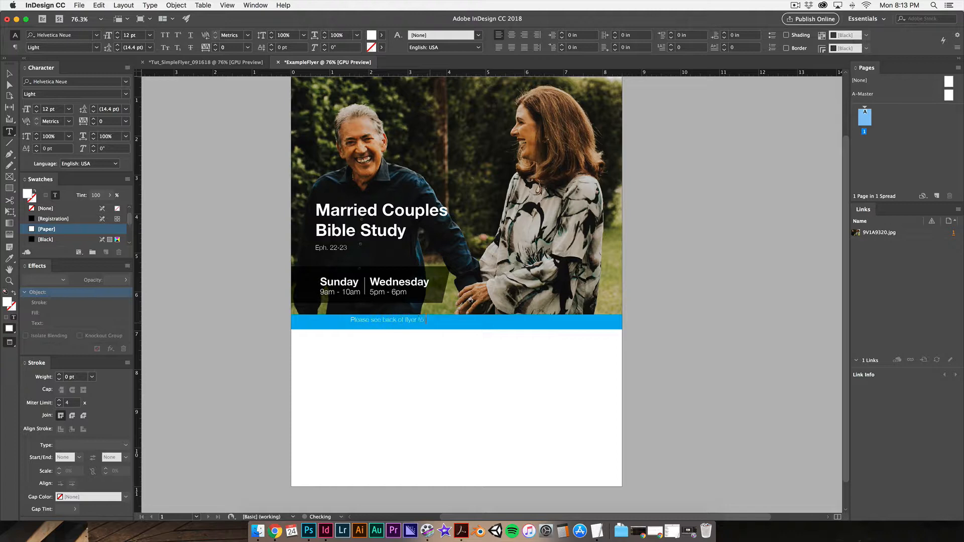
type("ee location of Study Group.")
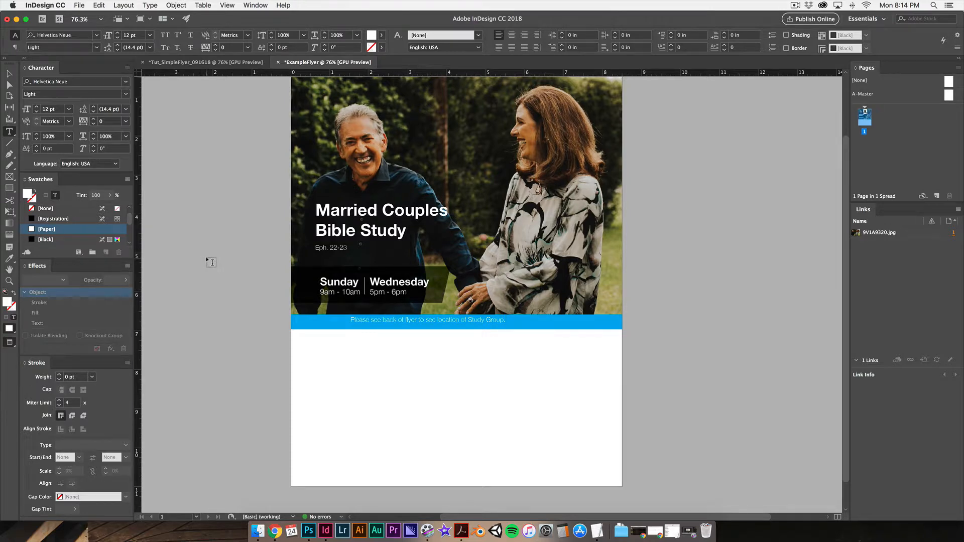
key("super+a")
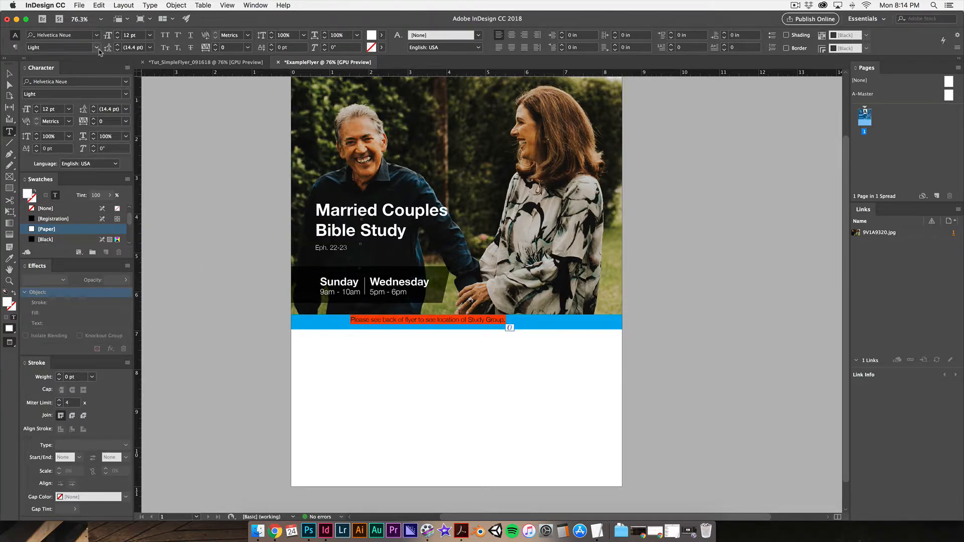
Set the notice sentence's font style to Regular and nudge its text frame down slightly on the blue strip.
left_click(96, 47)
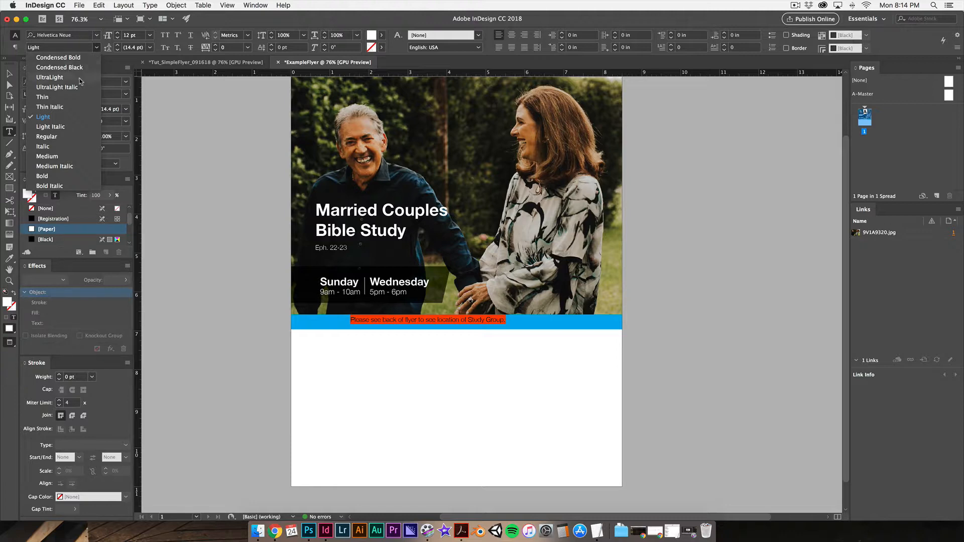
left_click(63, 137)
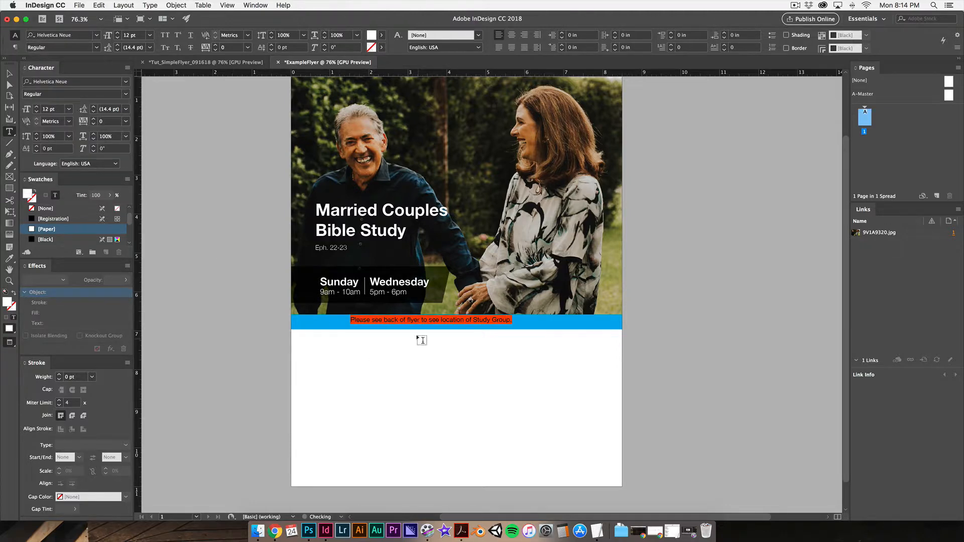
left_click(417, 327)
left_click(9, 73)
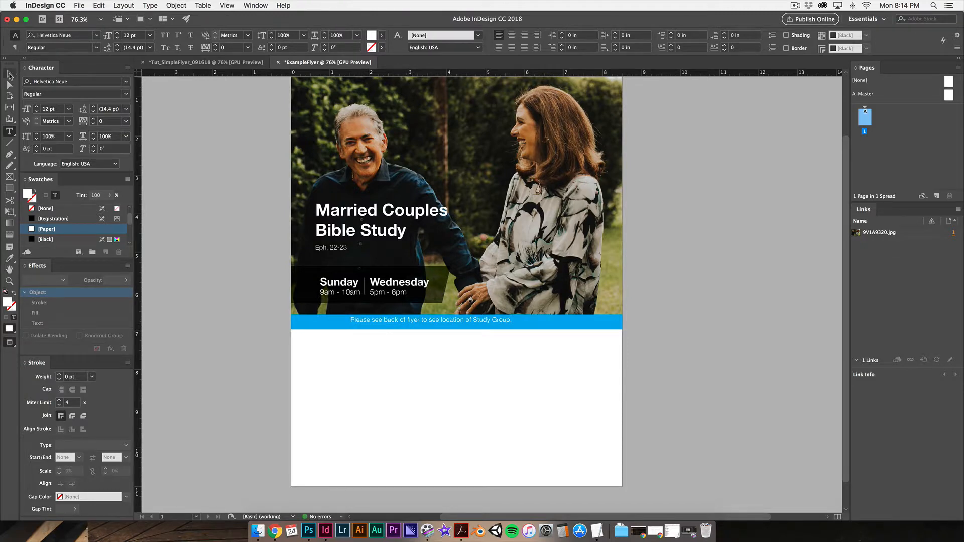
key("Down")
key("Down")
key("Down")
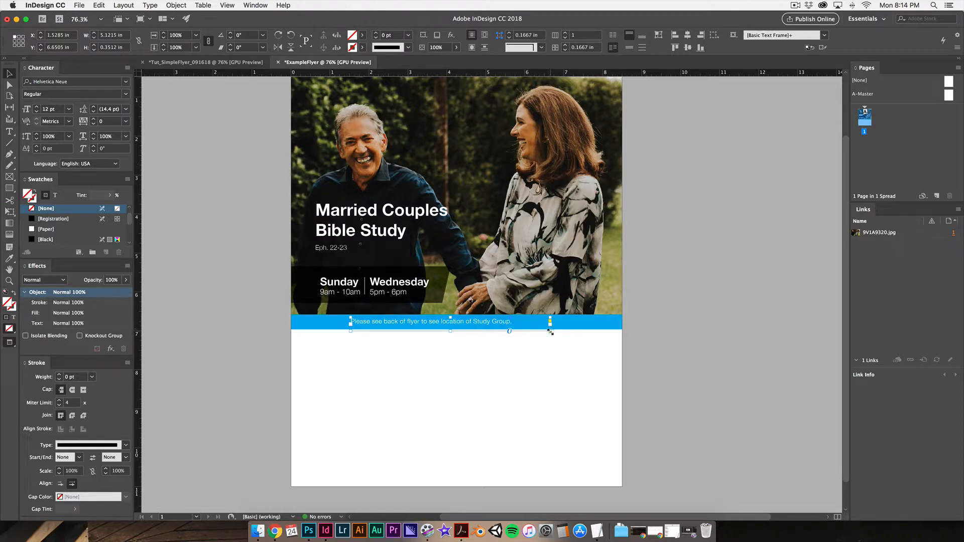
Extend both sides of the notice's text frame to the page edges, making it 8.5 in wide and about 0.27 in high.
left_click_drag(551, 332, 623, 329)
left_click_drag(350, 330, 291, 330)
left_click(332, 373)
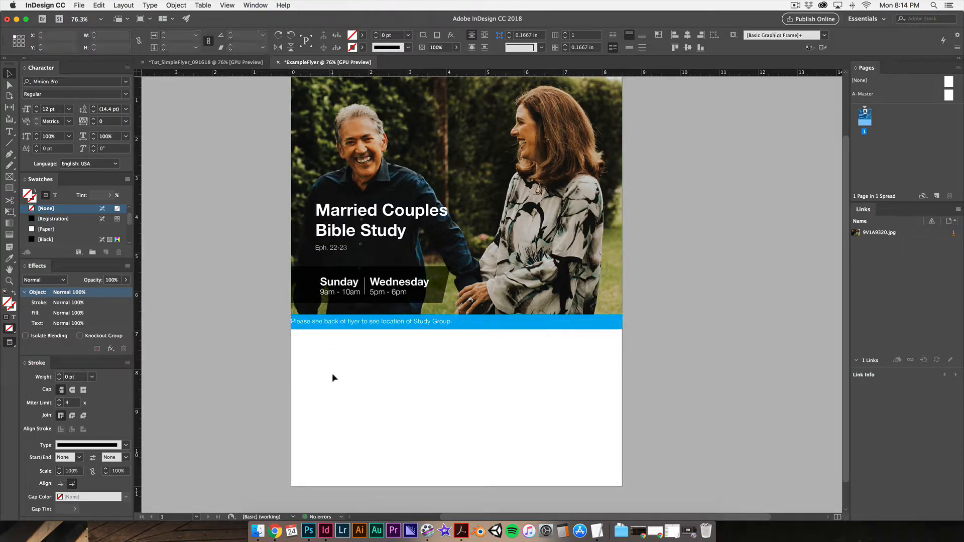
left_click(400, 327)
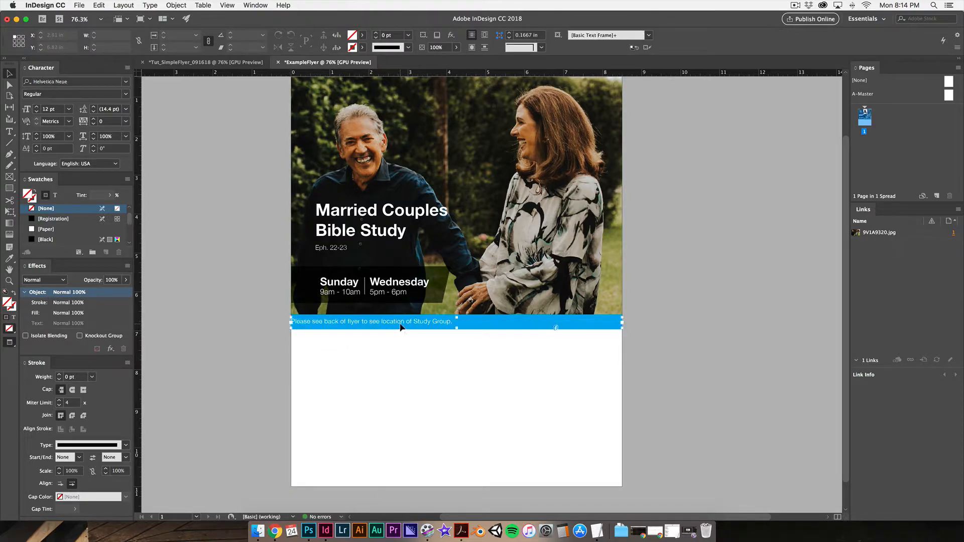
key("shift+Right")
key("shift+Right")
key("shift+Right")
key("shift+Right")
key("shift+Right")
key("shift+Right")
key("shift+Right")
key("shift+Right")
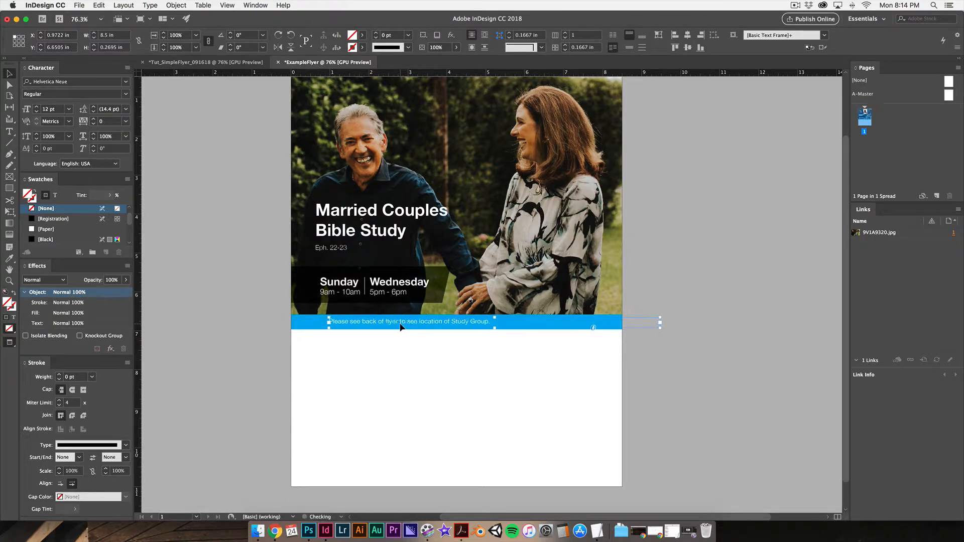
key("shift+Left")
key("shift+Left")
key("shift+Left")
key("shift+Left")
key("shift+Left")
key("shift+Left")
key("shift+Left")
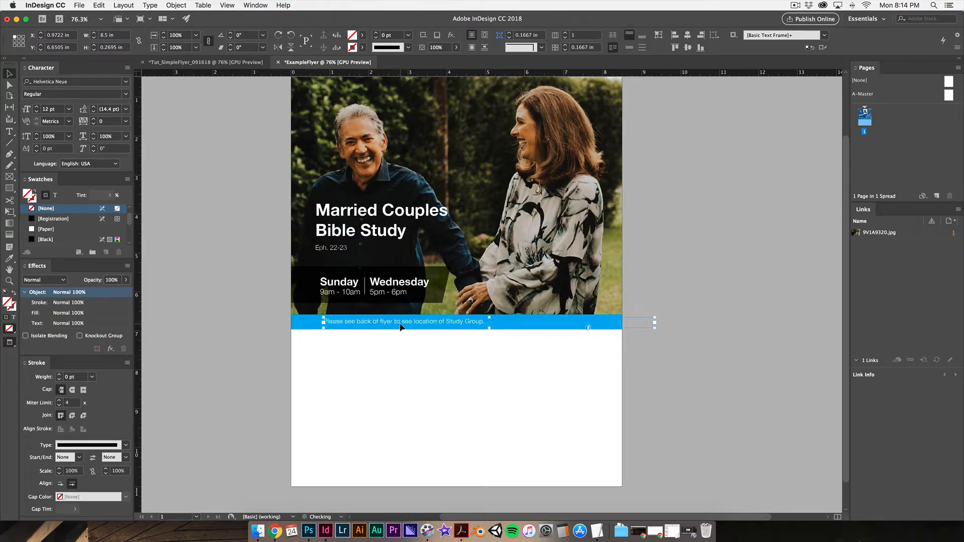
key("shift+Left")
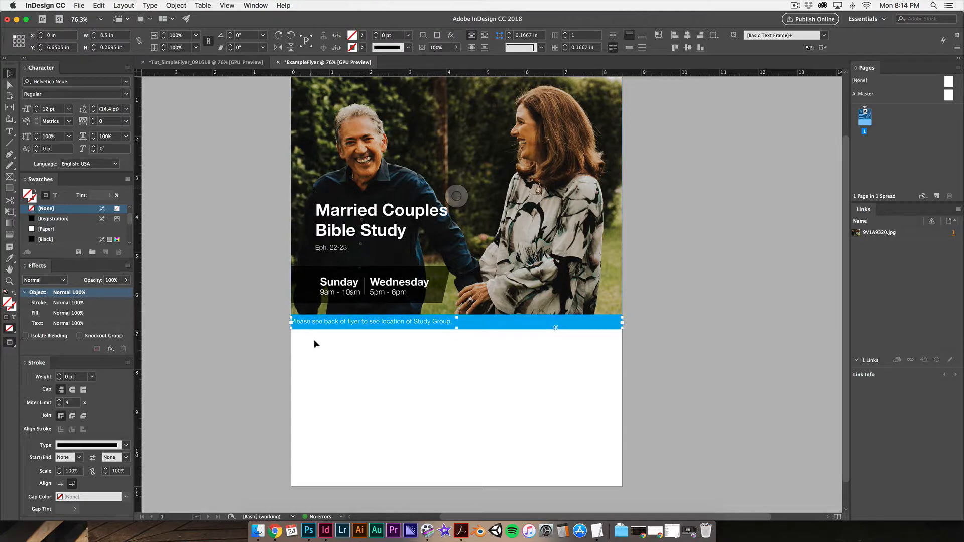
Center-align the whole notice sentence within its page-wide frame on the blue strip.
double_click(342, 325)
key("super+a")
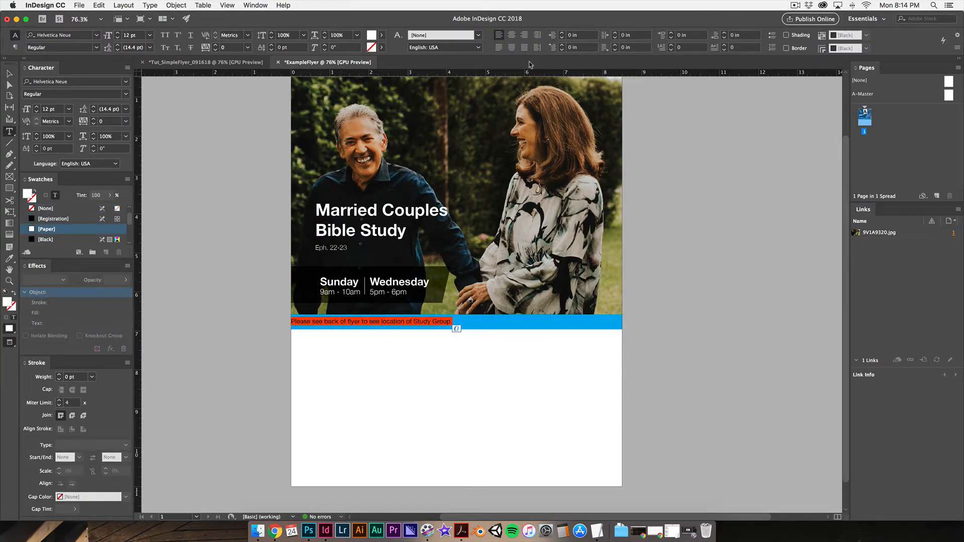
left_click(512, 36)
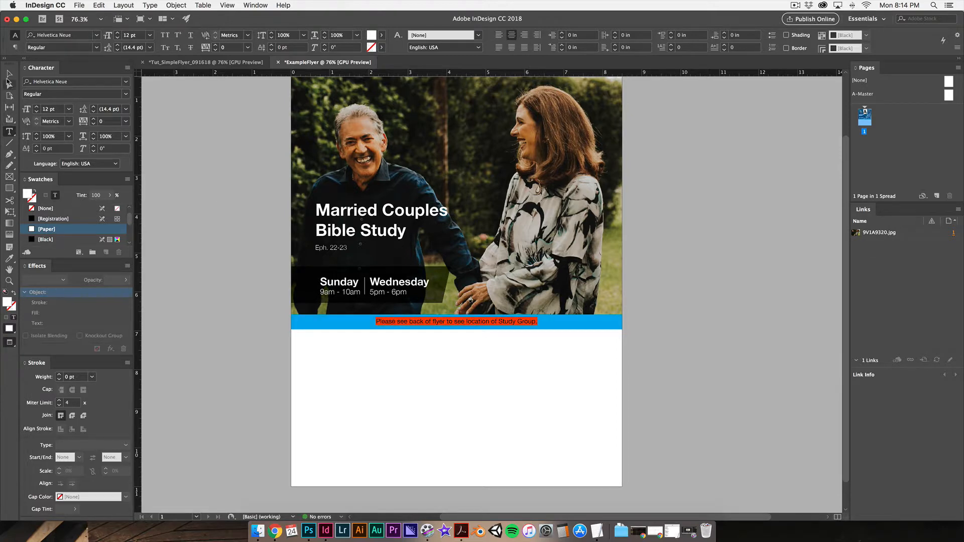
left_click(9, 75)
left_click(228, 420)
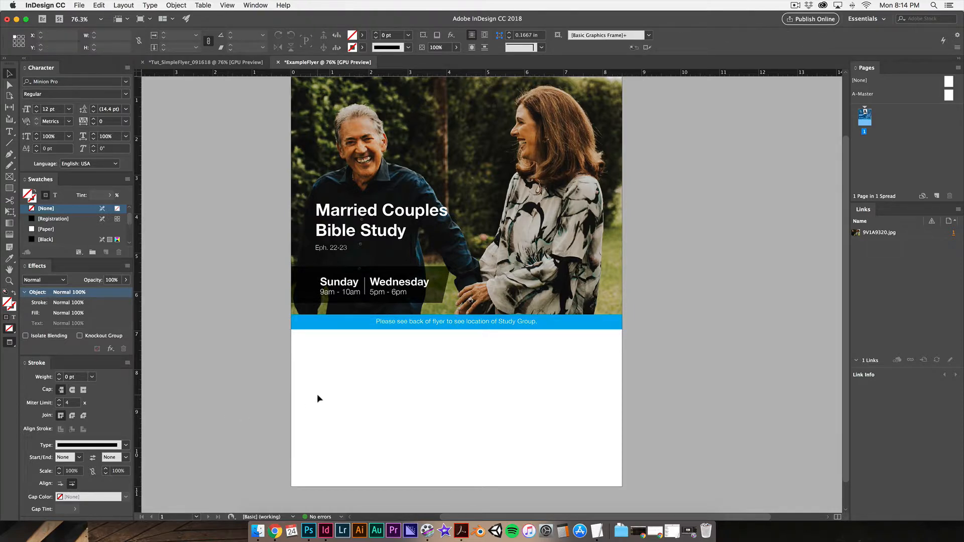
Duplicate the notice text into the white area below the strip, at about Y 7.84 in, and color the copy black.
left_click(470, 330)
left_click_drag(470, 330, 468, 372)
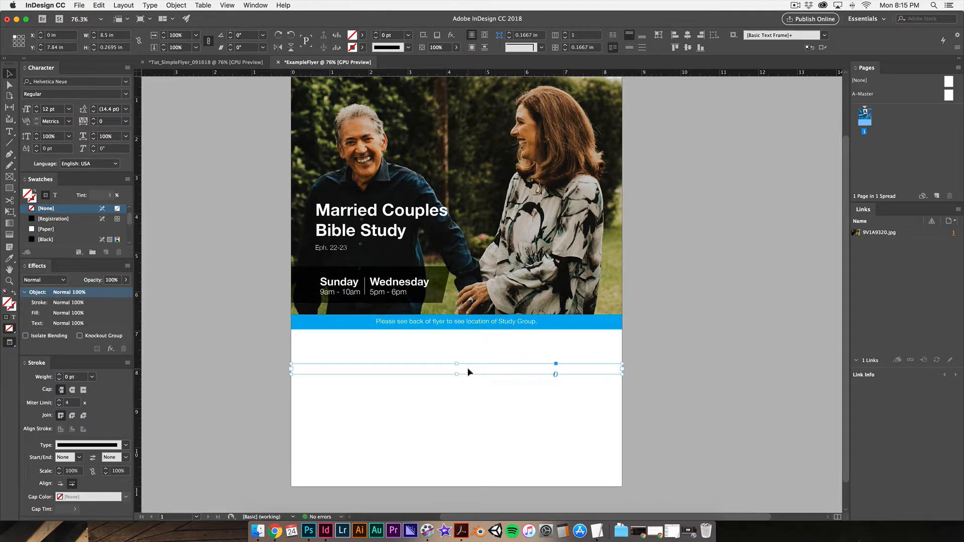
double_click(468, 372)
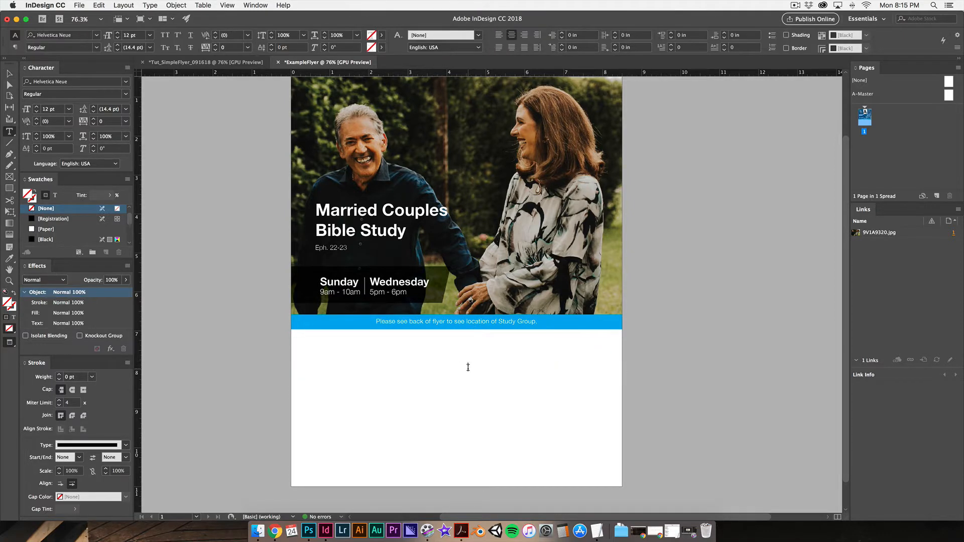
key("super+a")
double_click(8, 302)
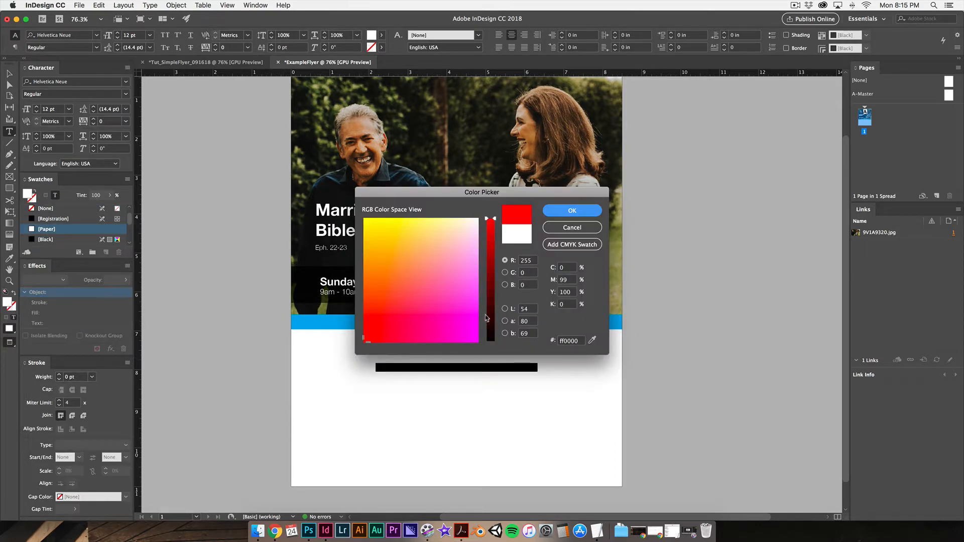
left_click(490, 341)
left_click(570, 211)
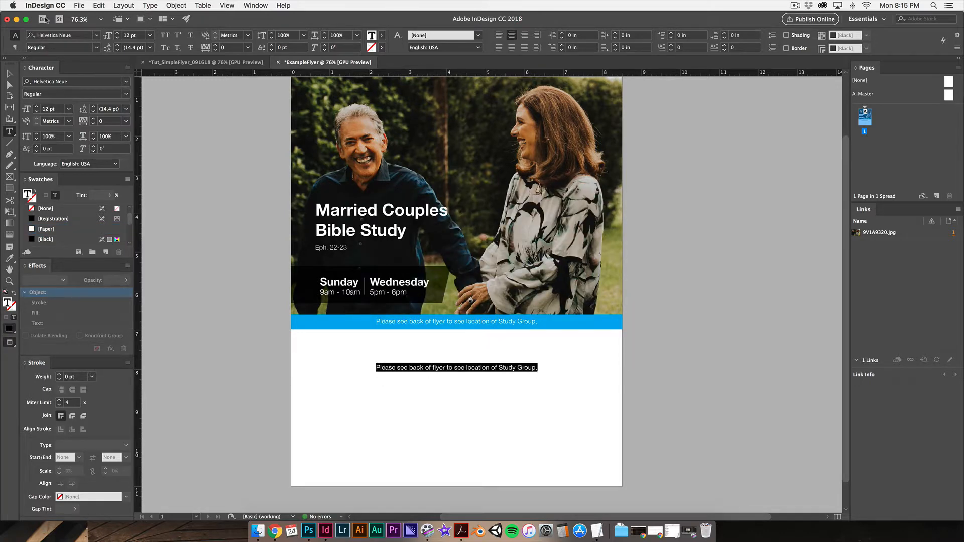
Extend the copied text frame's height to about 1.58 in and replace its sentence with placeholder text.
left_click(9, 73)
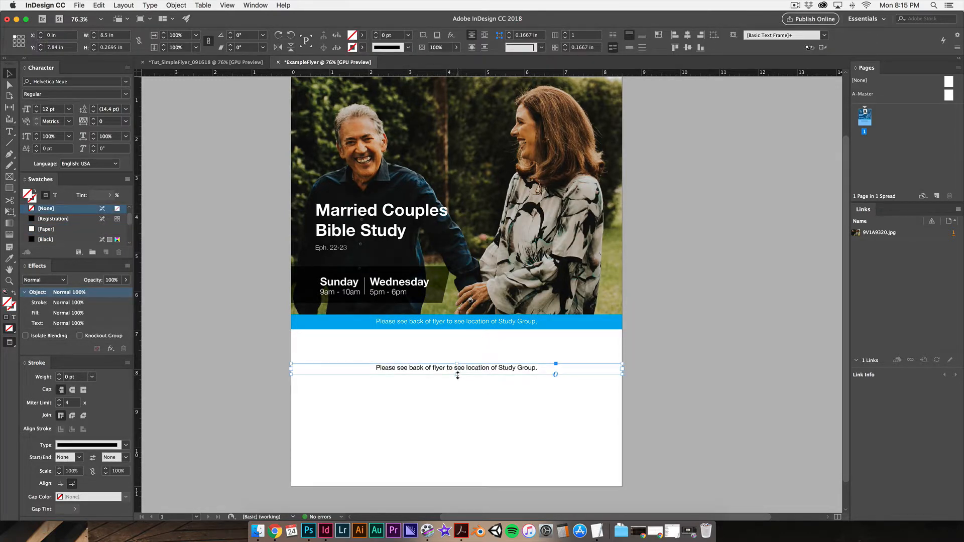
left_click_drag(457, 379, 458, 424)
triple_click(472, 379)
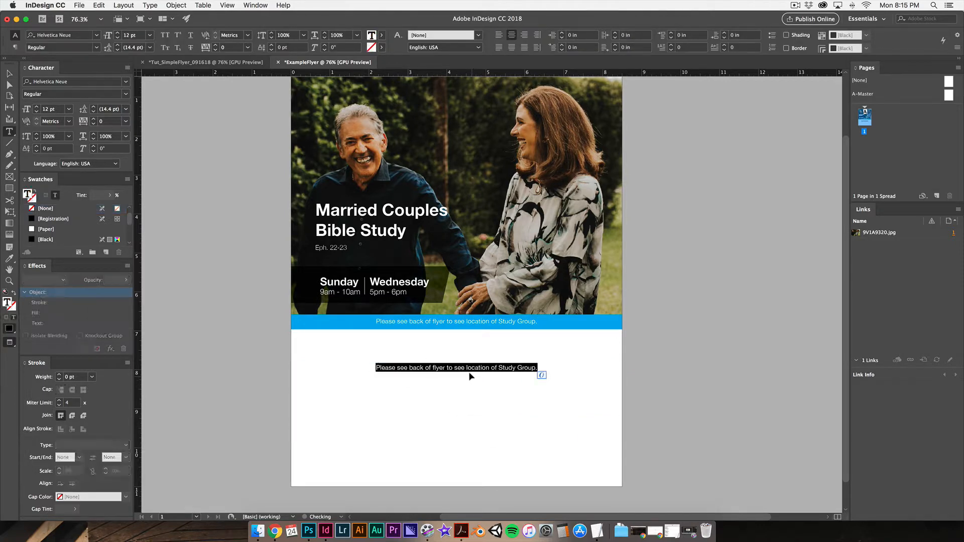
key("BackSpace")
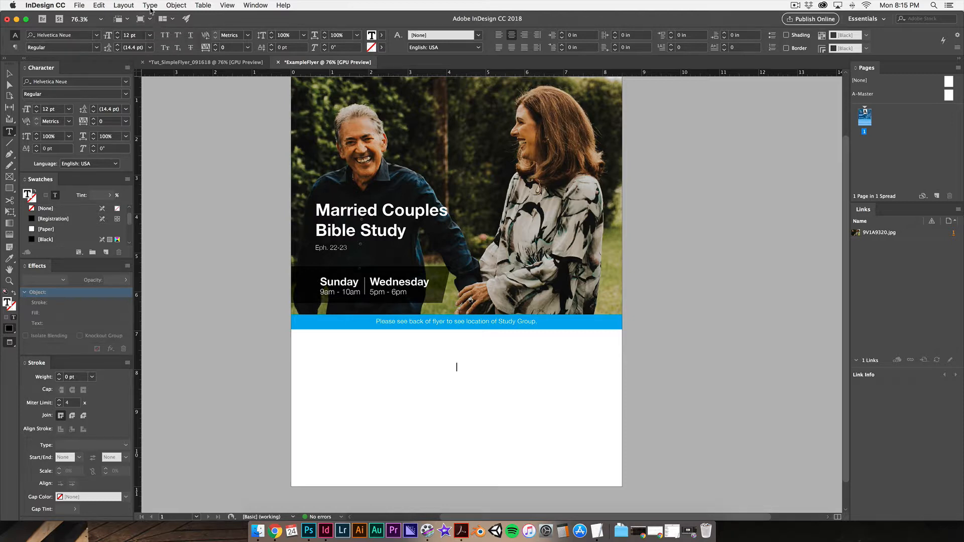
left_click(150, 6)
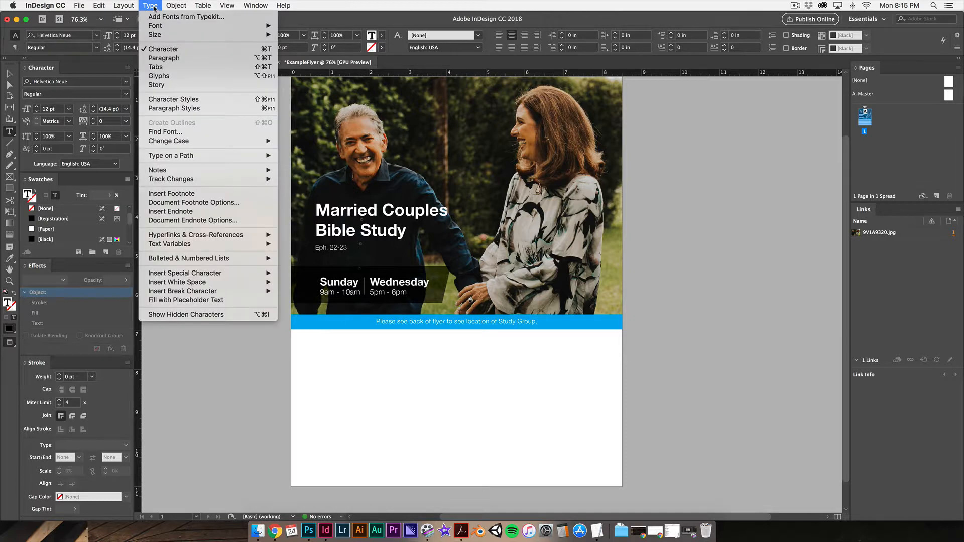
left_click(208, 300)
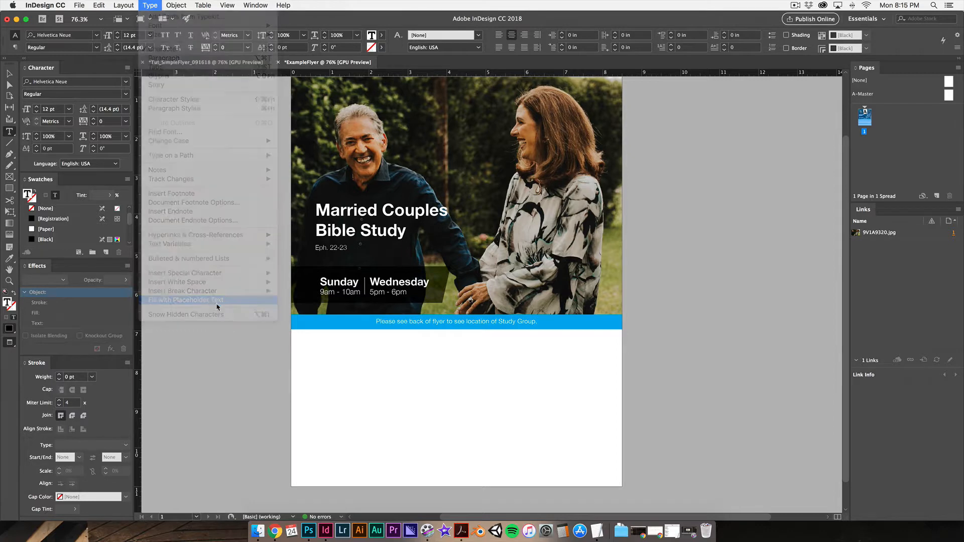
left_click(9, 74)
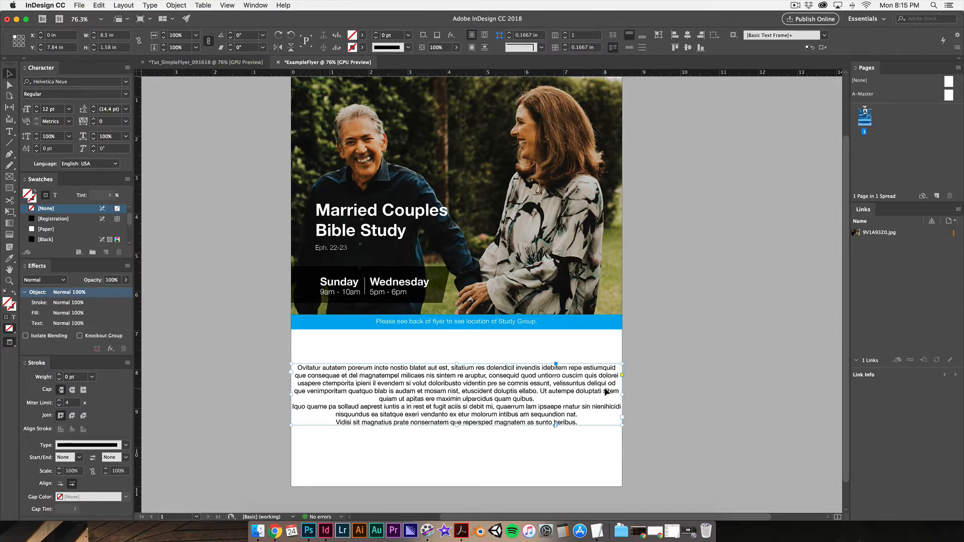
Display the margin guides and resize the placeholder text frame evenly inside the side margins to 7 in wide and about 1.22 in high.
key("w")
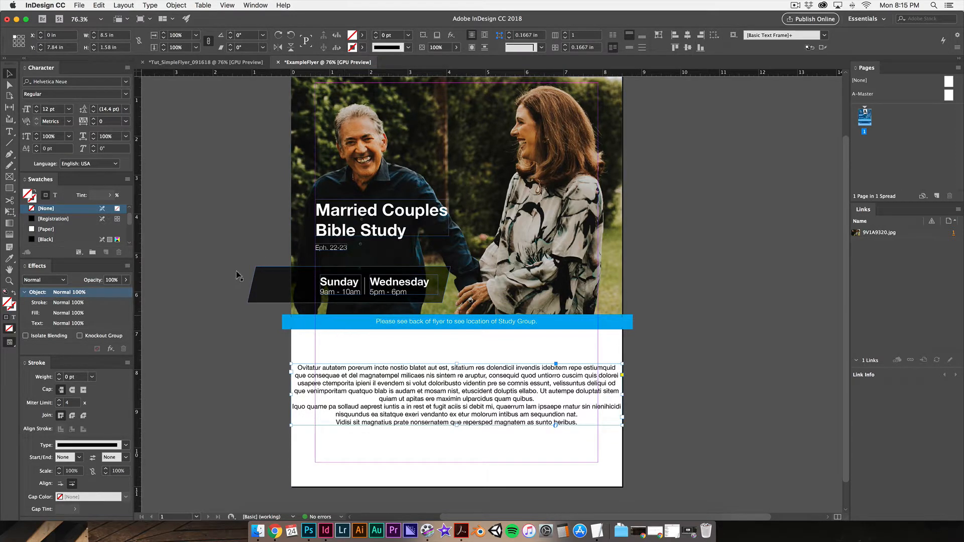
left_click(202, 367)
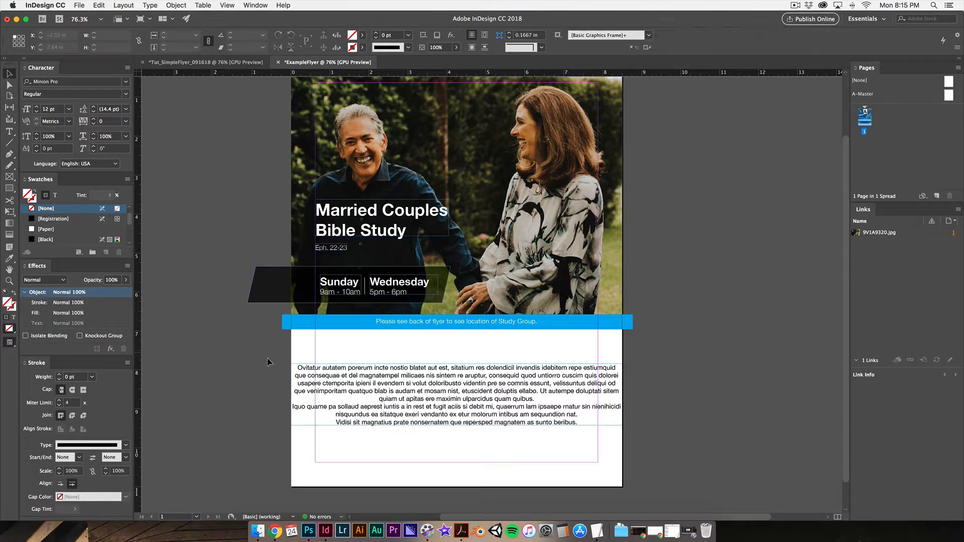
left_click(321, 392)
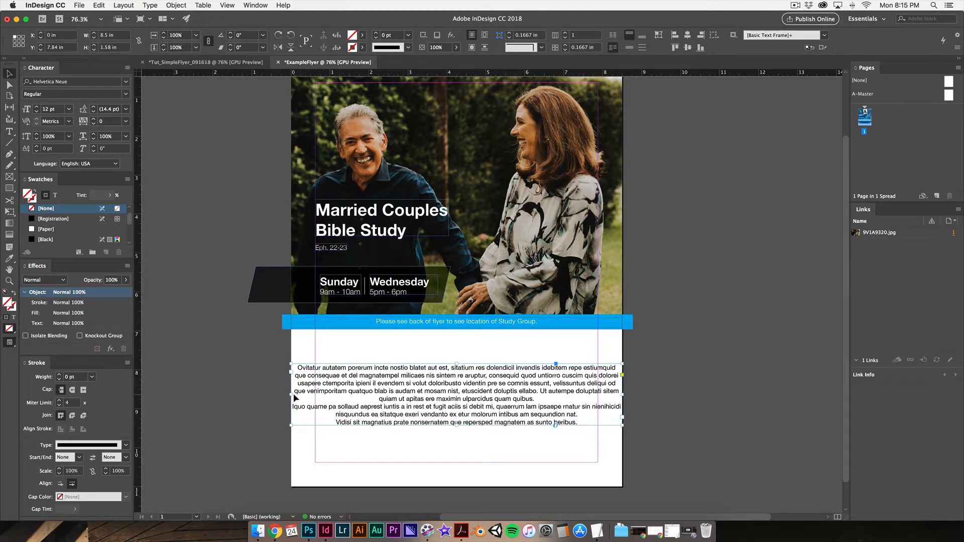
left_click_drag(291, 395, 315, 395)
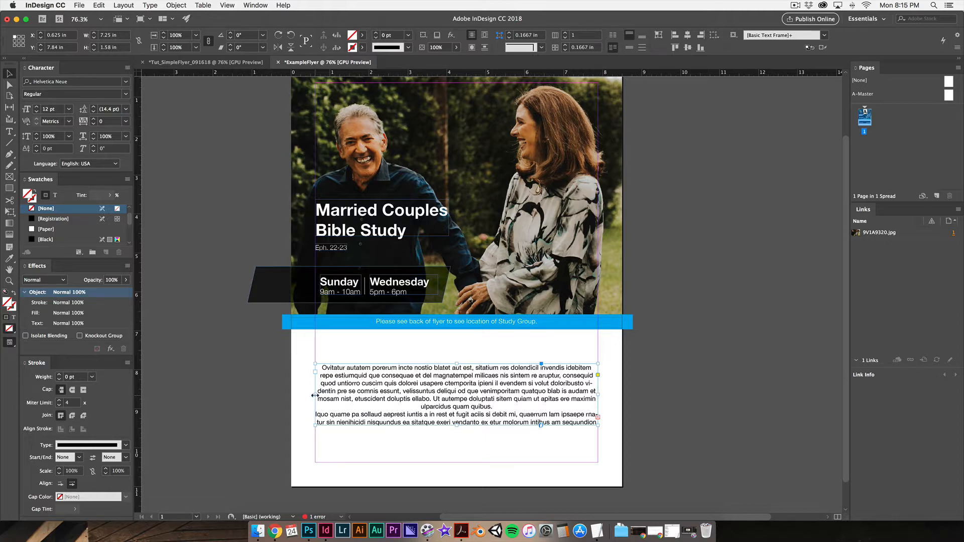
left_click_drag(315, 395, 319, 396)
left_click_drag(319, 396, 320, 396)
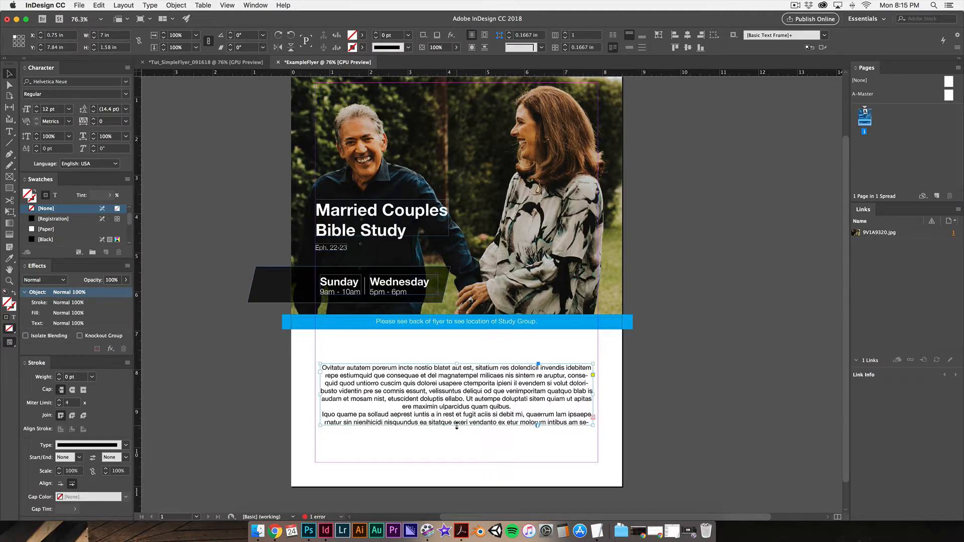
left_click_drag(457, 426, 456, 410)
left_click(465, 439)
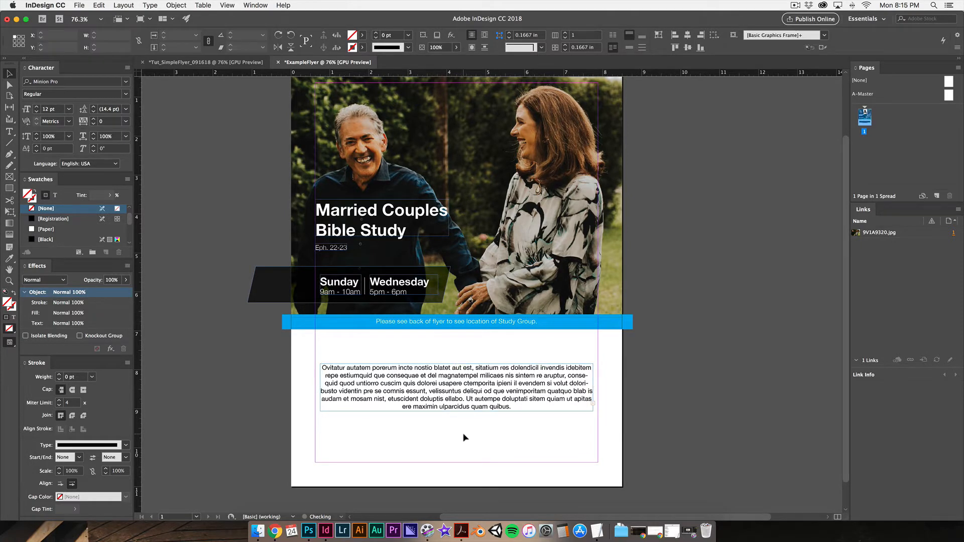
Set the leading of all the placeholder text to 22 pt and return the page to preview display.
left_click(474, 410)
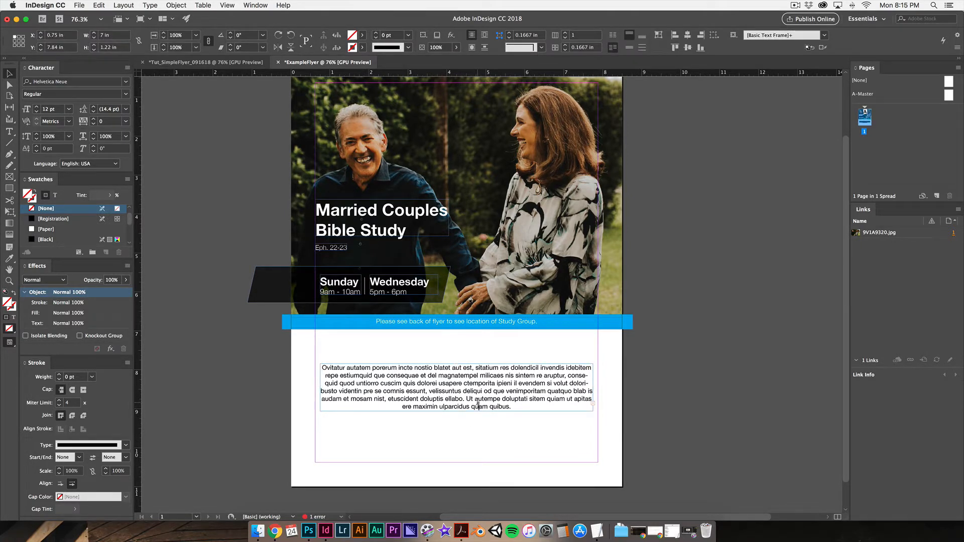
double_click(478, 405)
key("super+a")
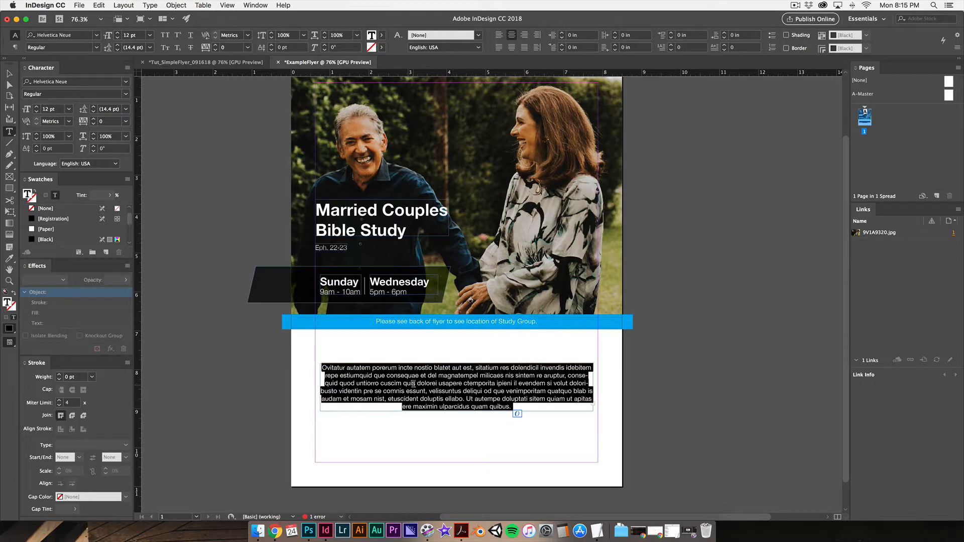
left_click(117, 45)
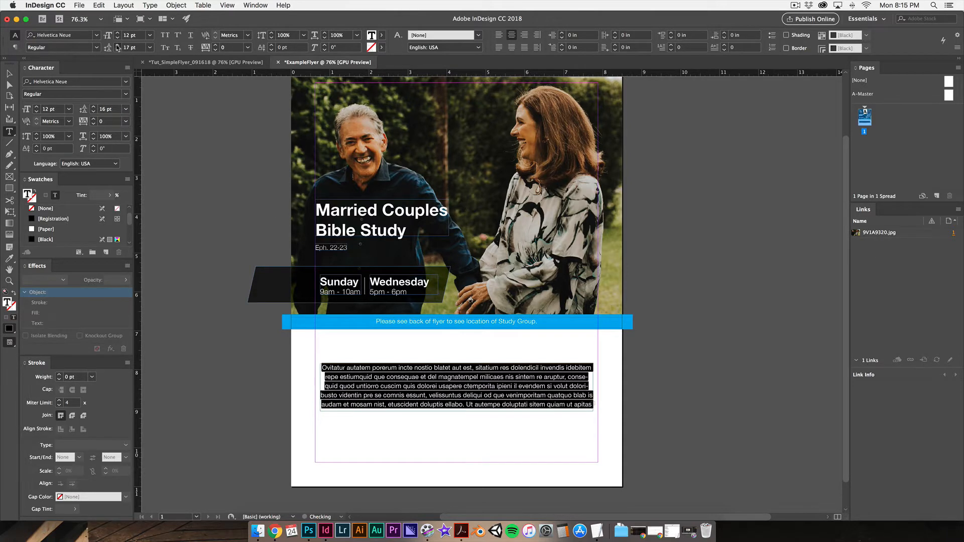
left_click(117, 46)
left_click(117, 46)
left_click(117, 46)
left_click(117, 45)
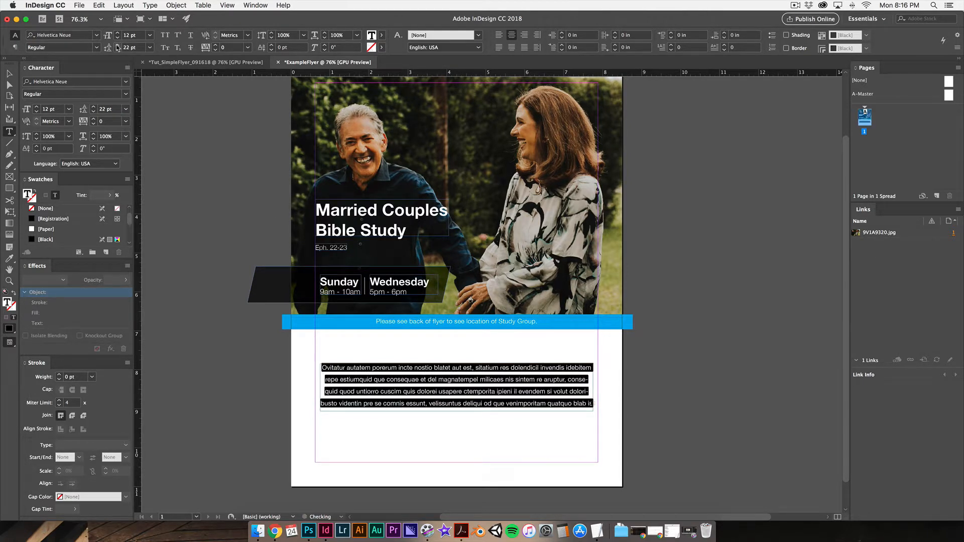
key("Escape")
left_click(385, 453)
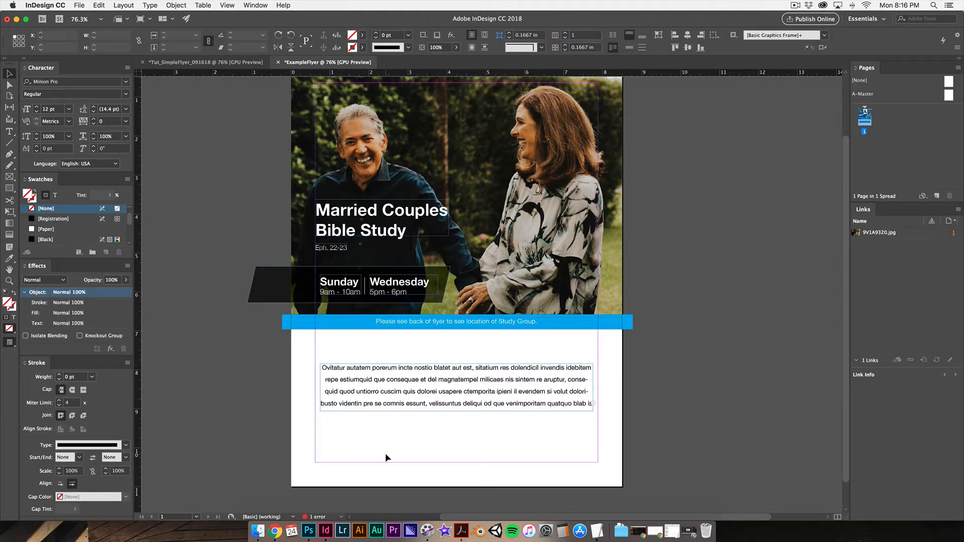
key("w")
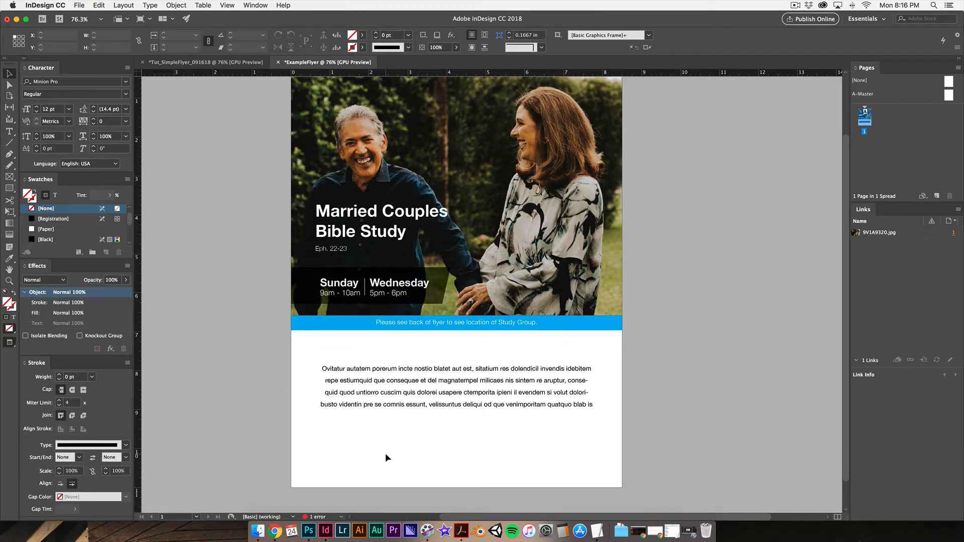
scroll(386, 458, "down", 1)
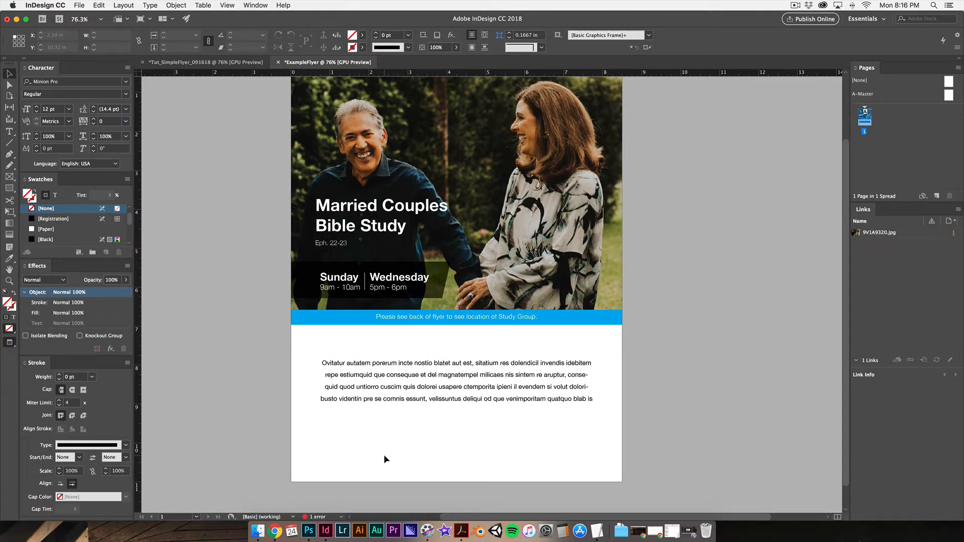
Place the church logo 0dbad8dd338b1fbf9cbc4b22743fd746.png from the desktop in the flyer's lower-left corner, aligned with the side margin, and enlarge it slightly.
left_click(256, 532)
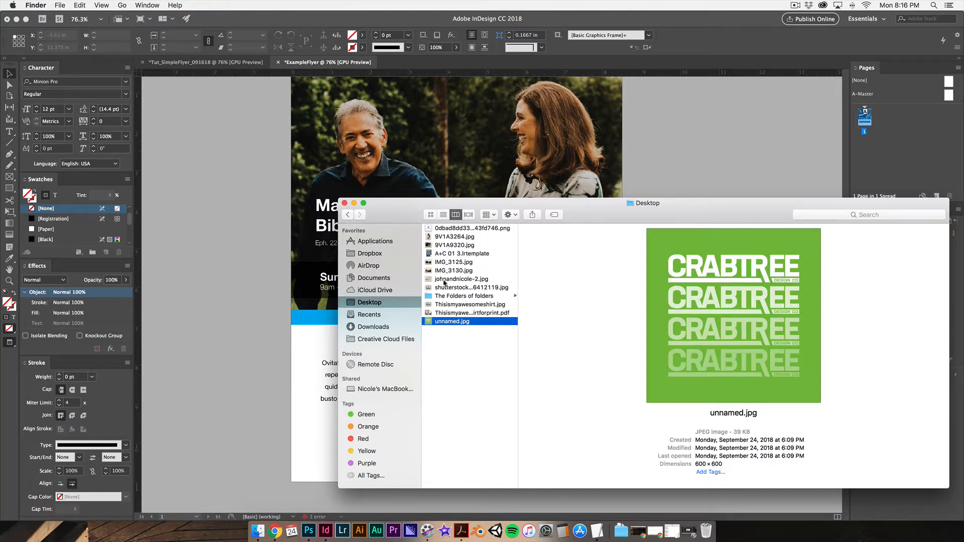
left_click(447, 228)
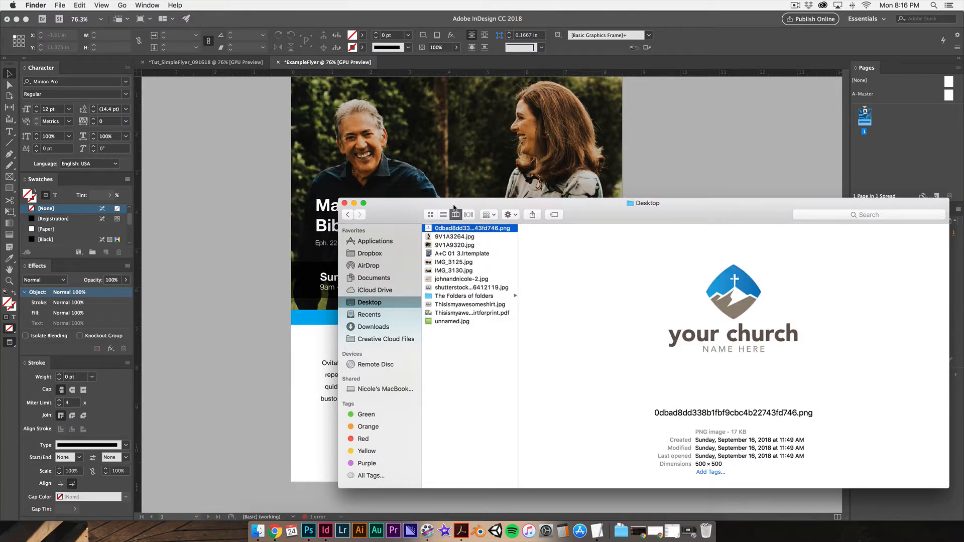
left_click_drag(456, 208, 353, 447)
left_click(340, 462)
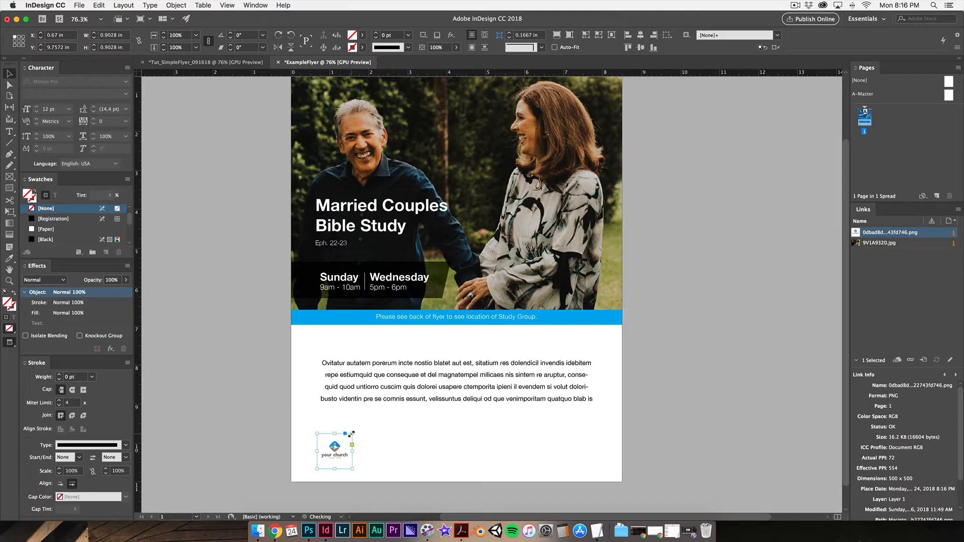
left_click_drag(351, 434, 348, 459)
left_click(388, 465)
left_click(399, 462)
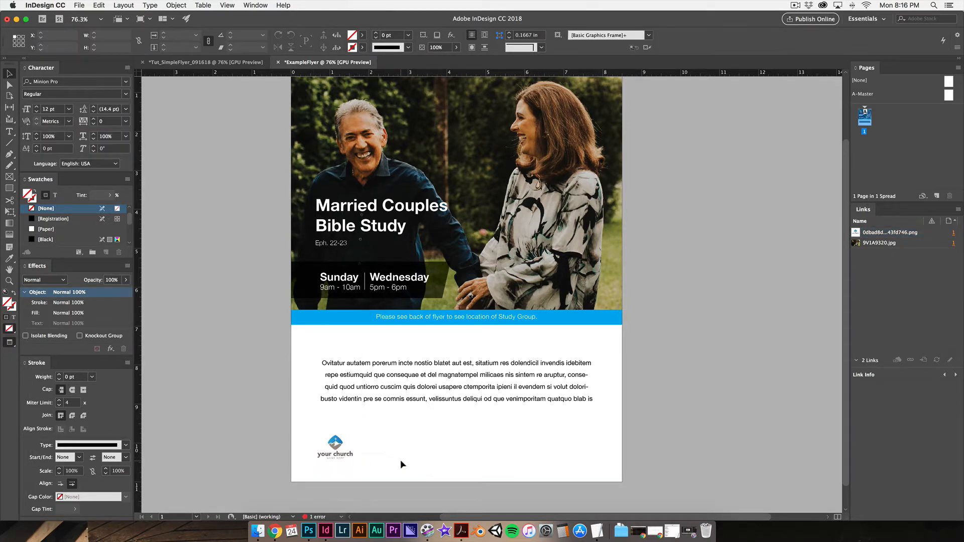
Check the footer in the reference flyer, duplicate the blue strip's notice text level with the church logo, and color the copy black.
left_click(227, 63)
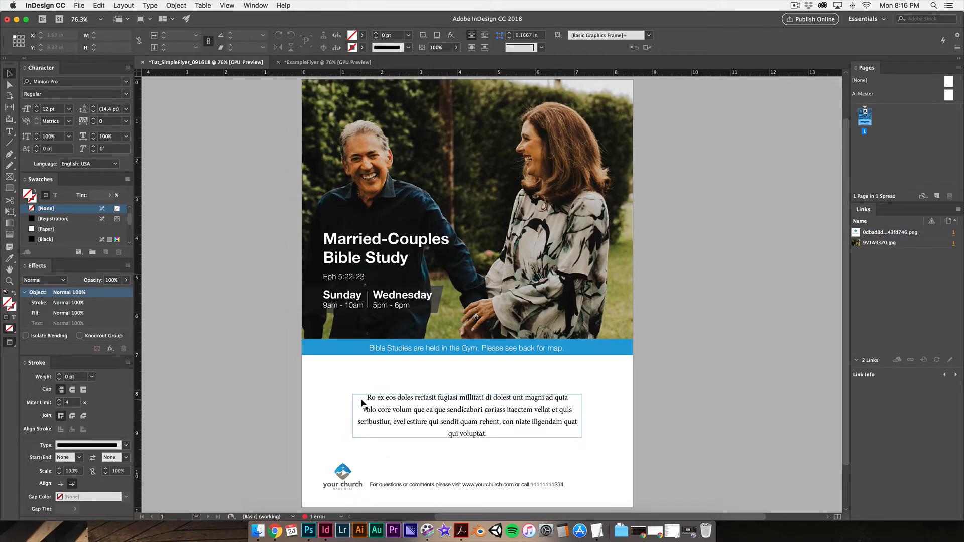
scroll(385, 440, "down", 2)
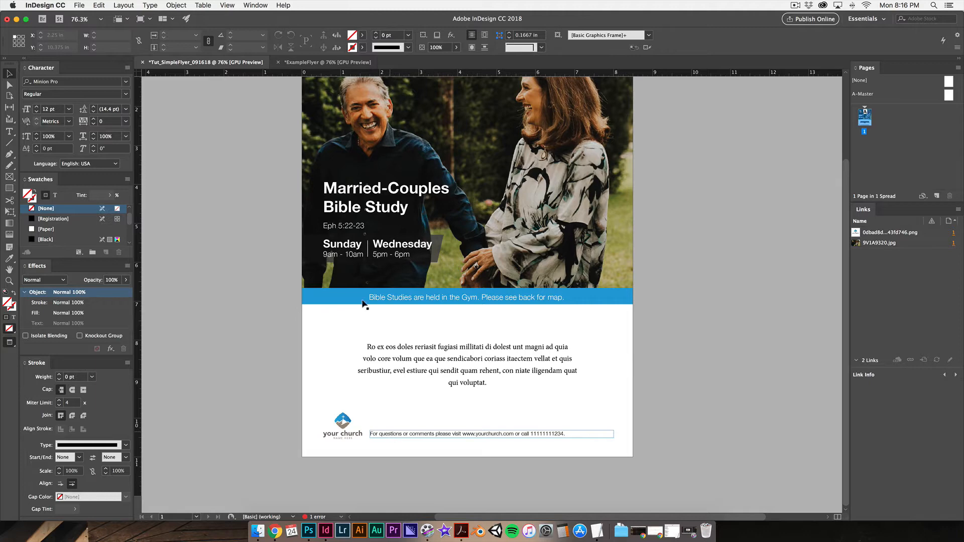
left_click(330, 62)
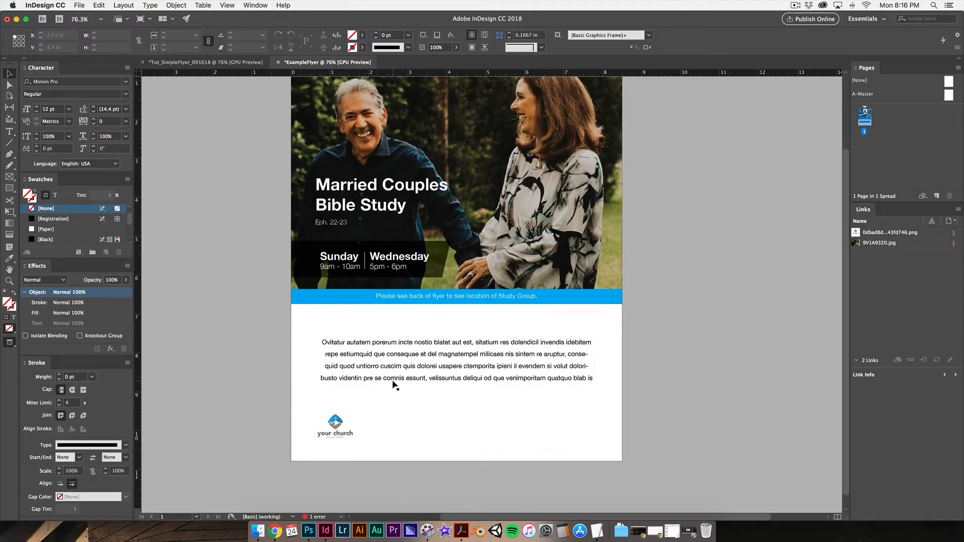
left_click(416, 295)
left_click_drag(419, 296, 410, 433)
double_click(411, 433)
key("super+a")
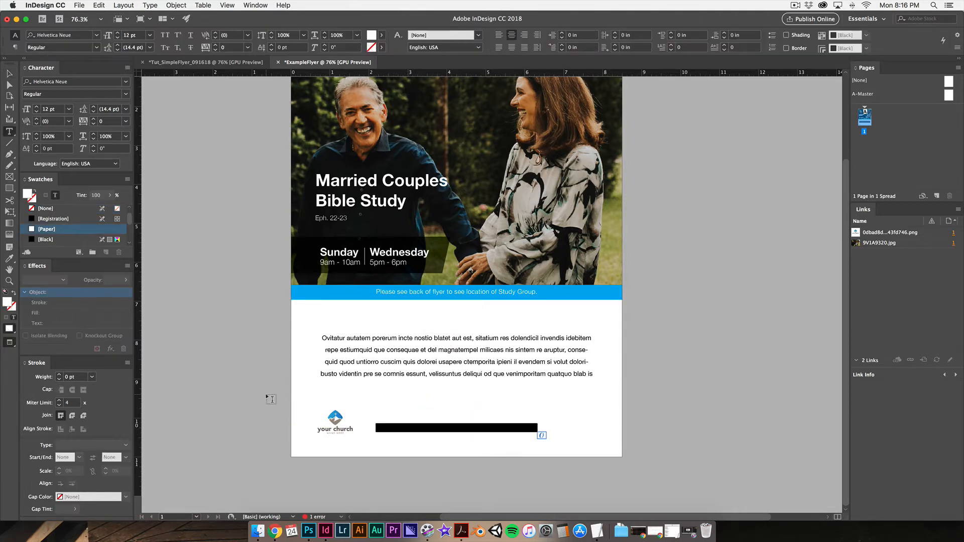
left_click(46, 240)
key("Escape")
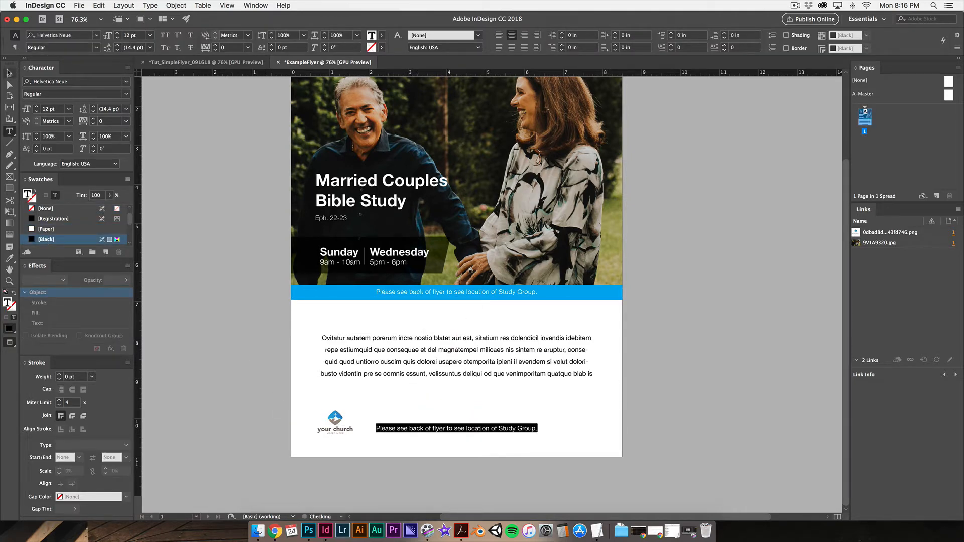
Replace the copied footer sentence with "For questions or concerns, please call this fake number blahhhh".
double_click(437, 433)
key("super+a")
type("For")
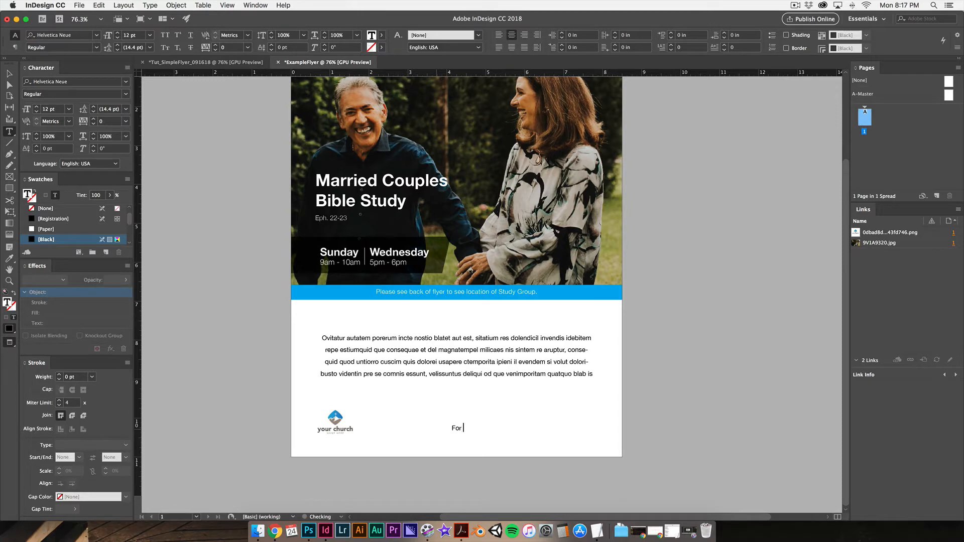
type(" questions or concerns, please call this fak")
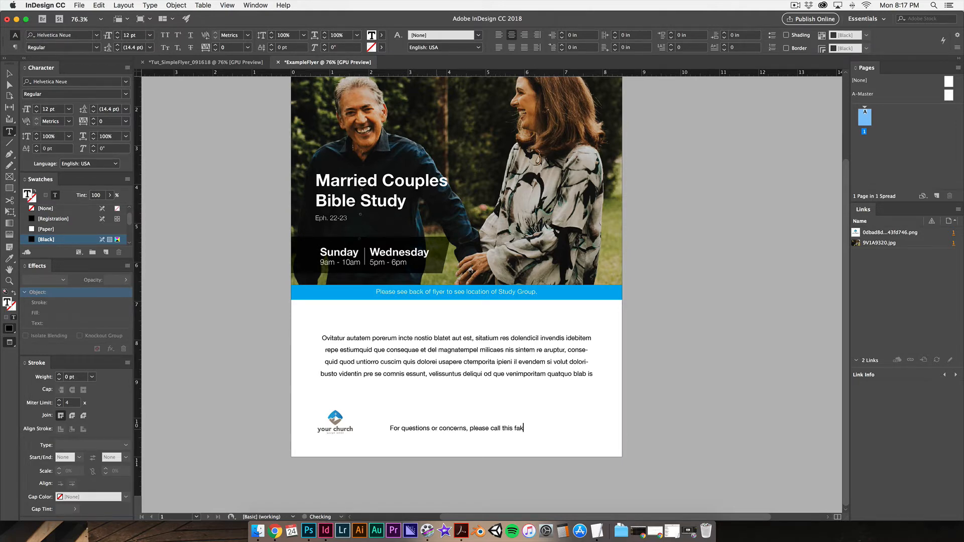
type("e number")
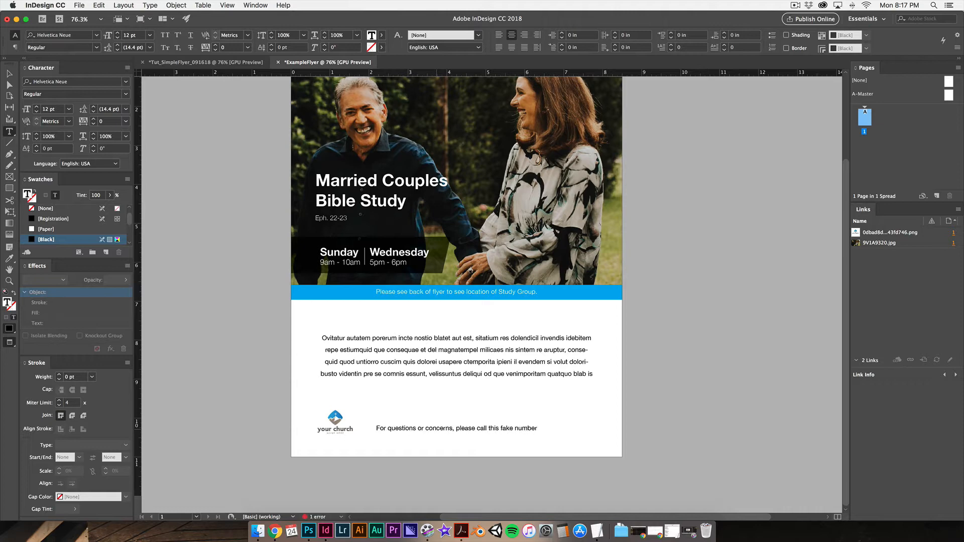
type(" blahhhh")
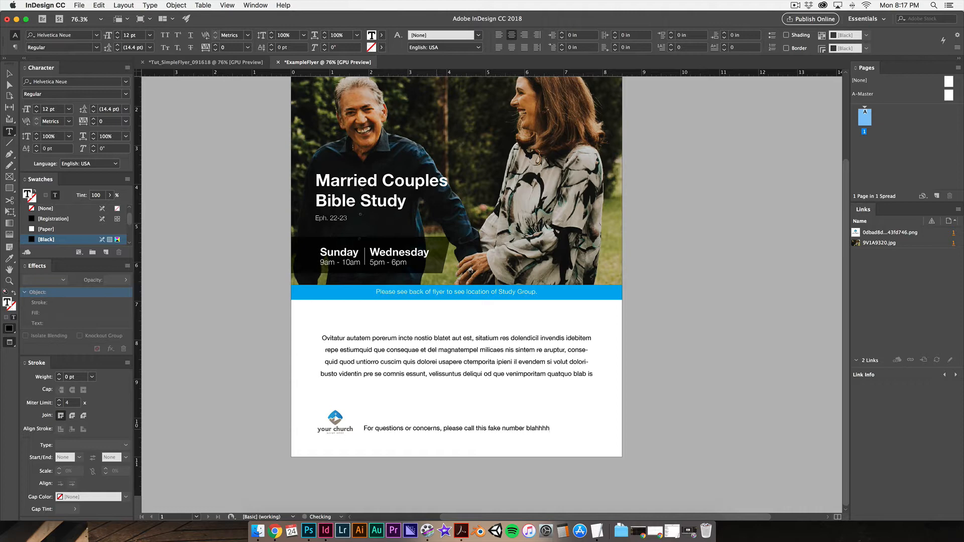
key("Escape")
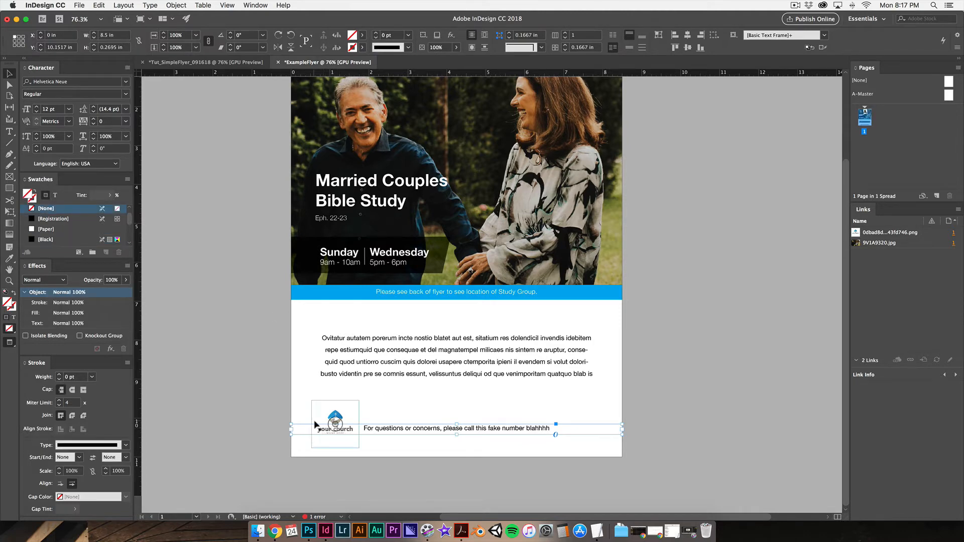
Left-align the footer contact line and move its frame just right of the logo, to X 1.95 in and Y 10.1656 in.
double_click(405, 429)
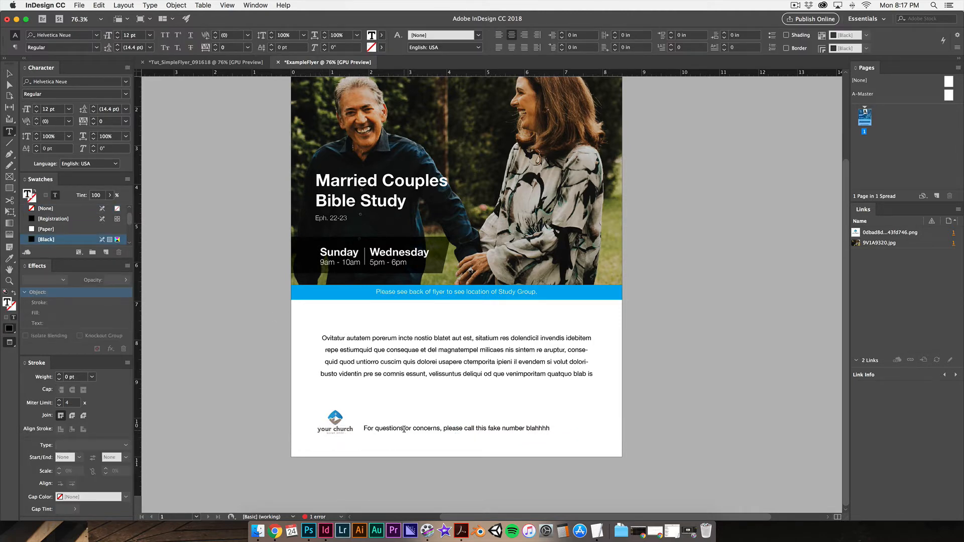
triple_click(404, 429)
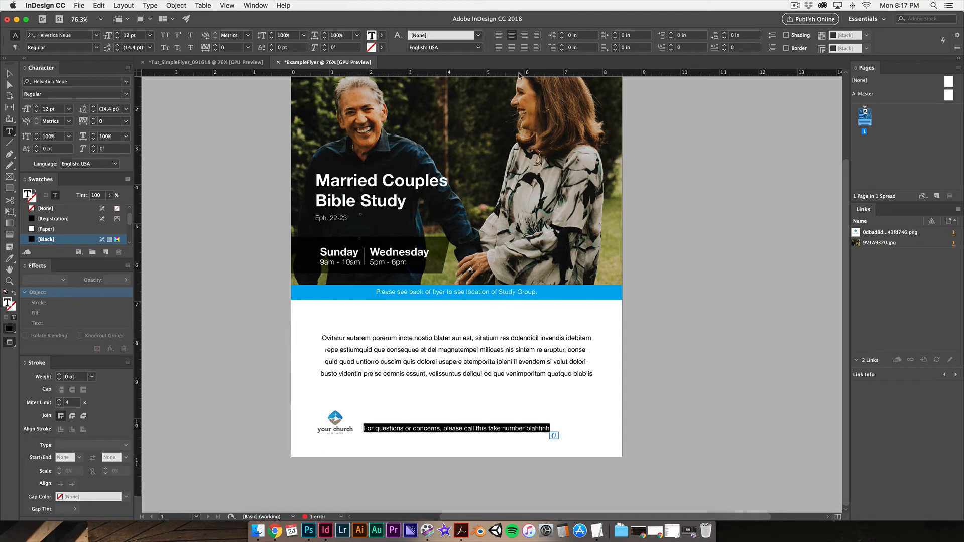
left_click(499, 34)
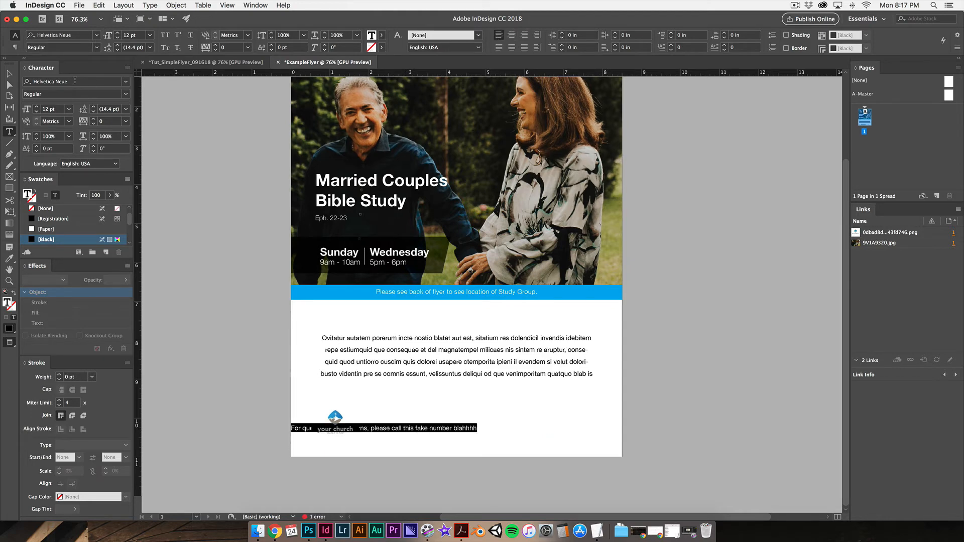
left_click(9, 73)
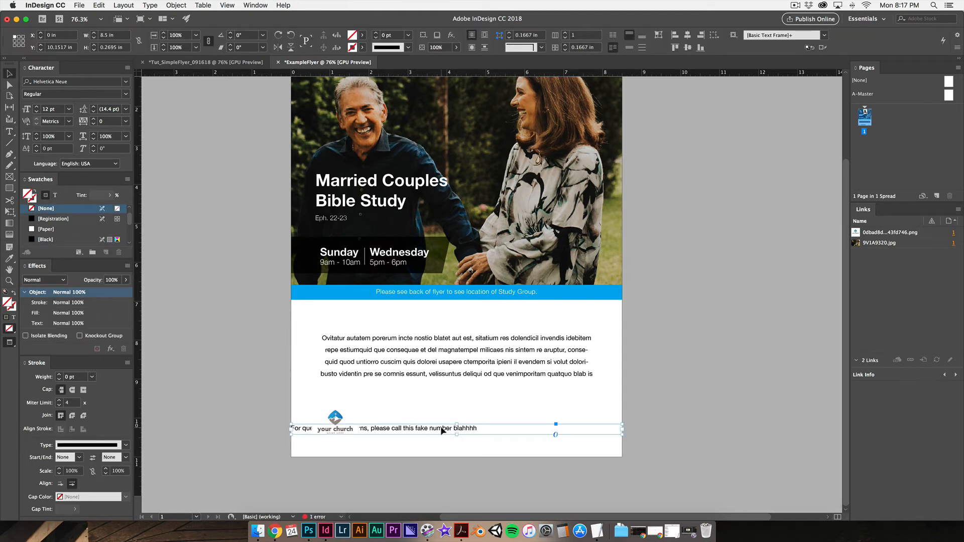
left_click_drag(442, 431, 517, 429)
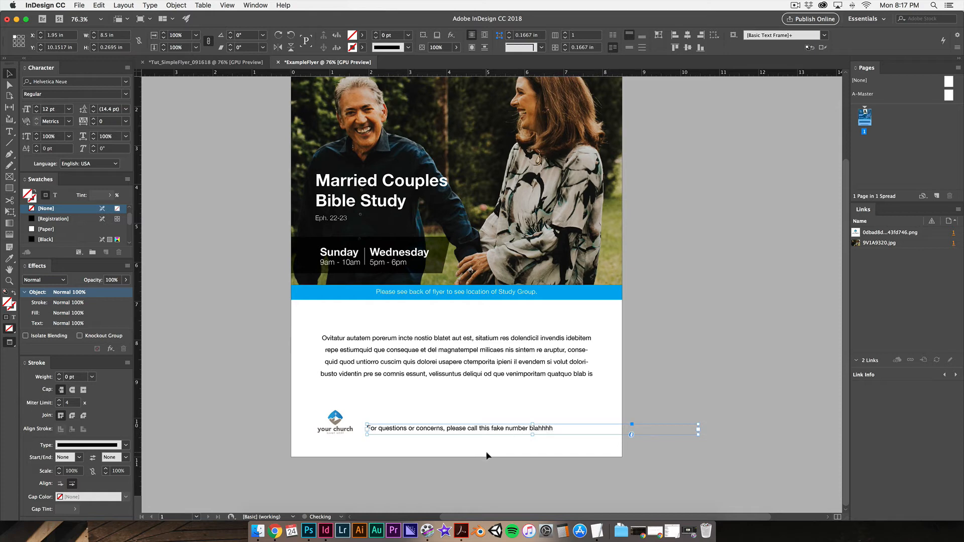
key("Down")
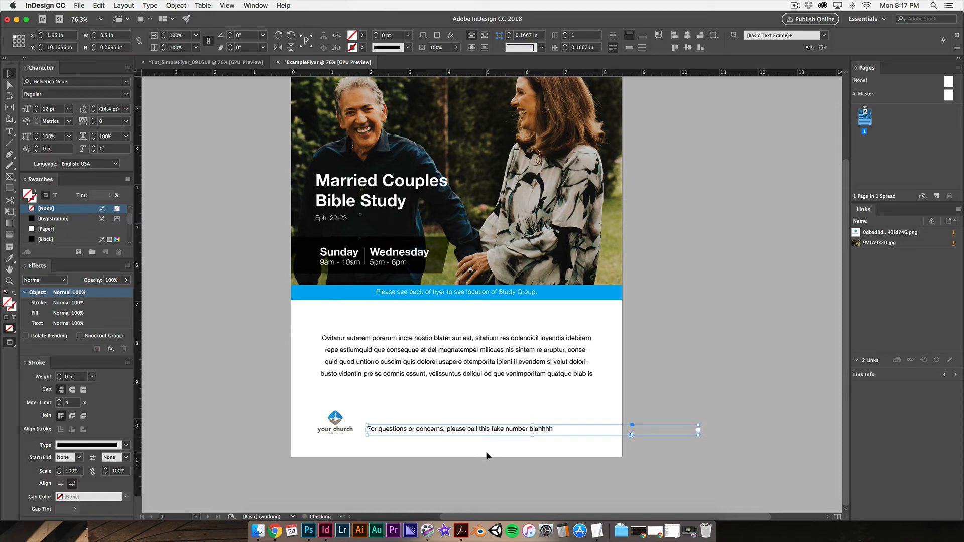
left_click(486, 455)
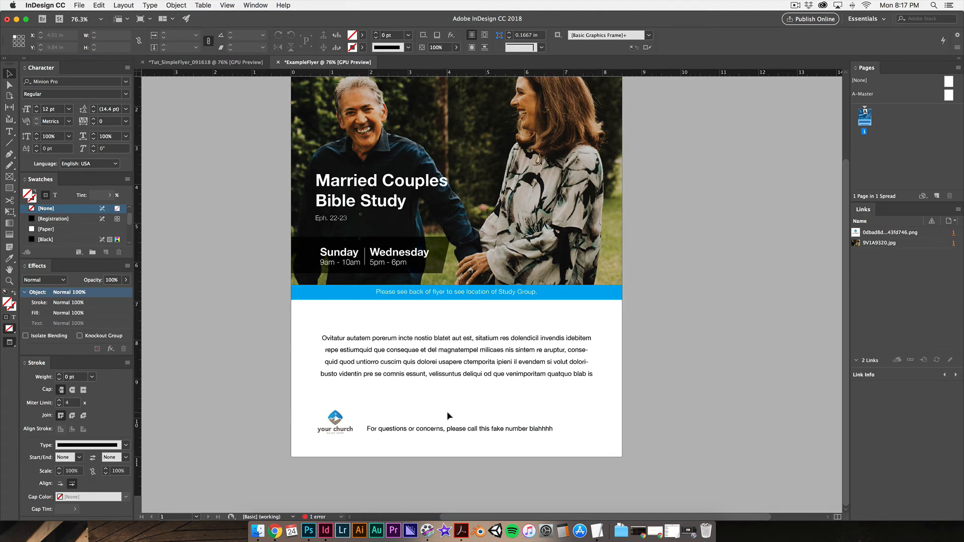
scroll(448, 417, "up", 4)
scroll(448, 417, "down", 4)
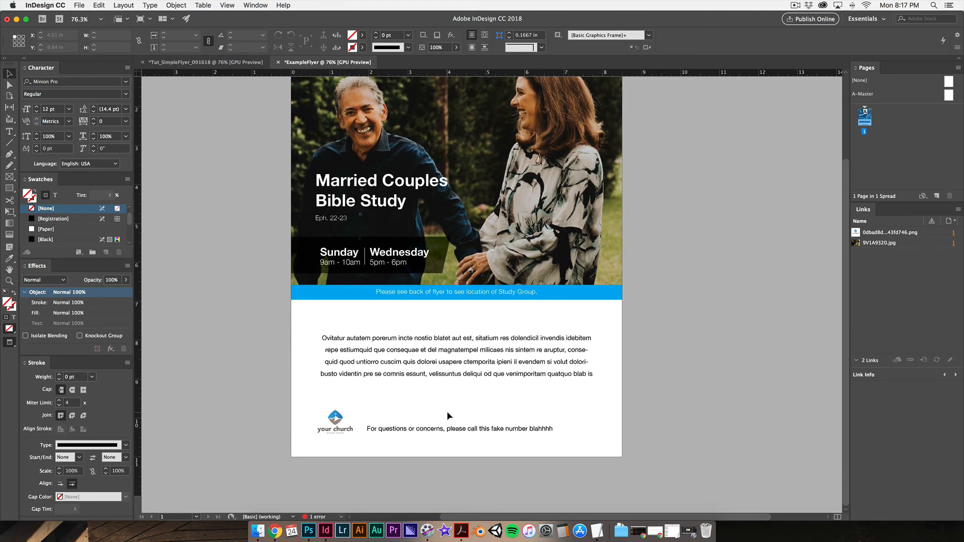